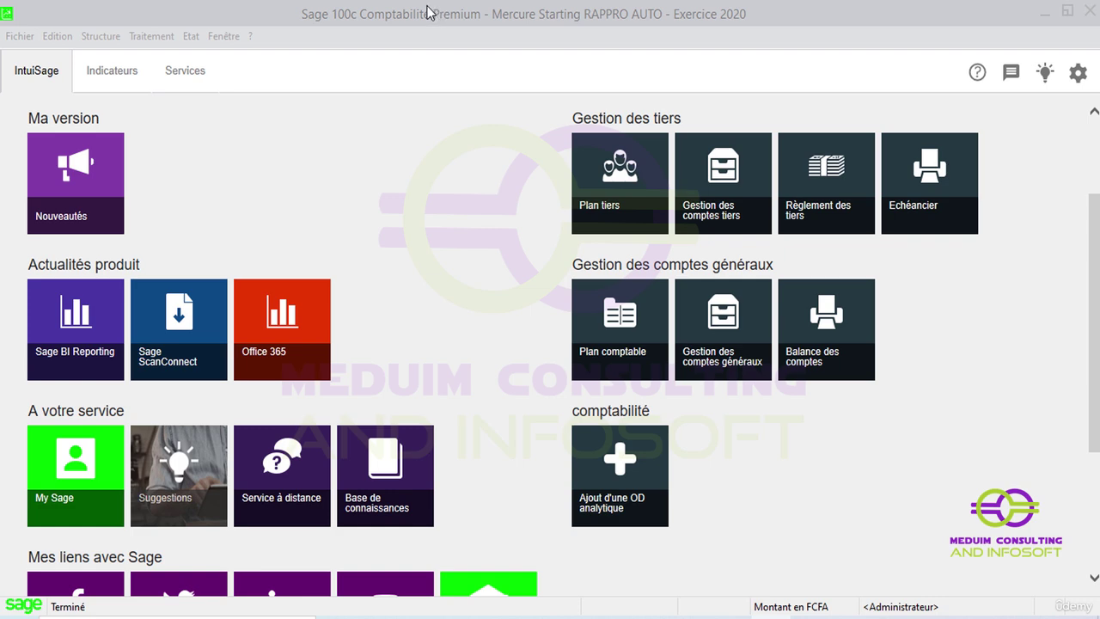
Step: Open the automatic bank reconciliation and load the SGC bank account
click(418, 13)
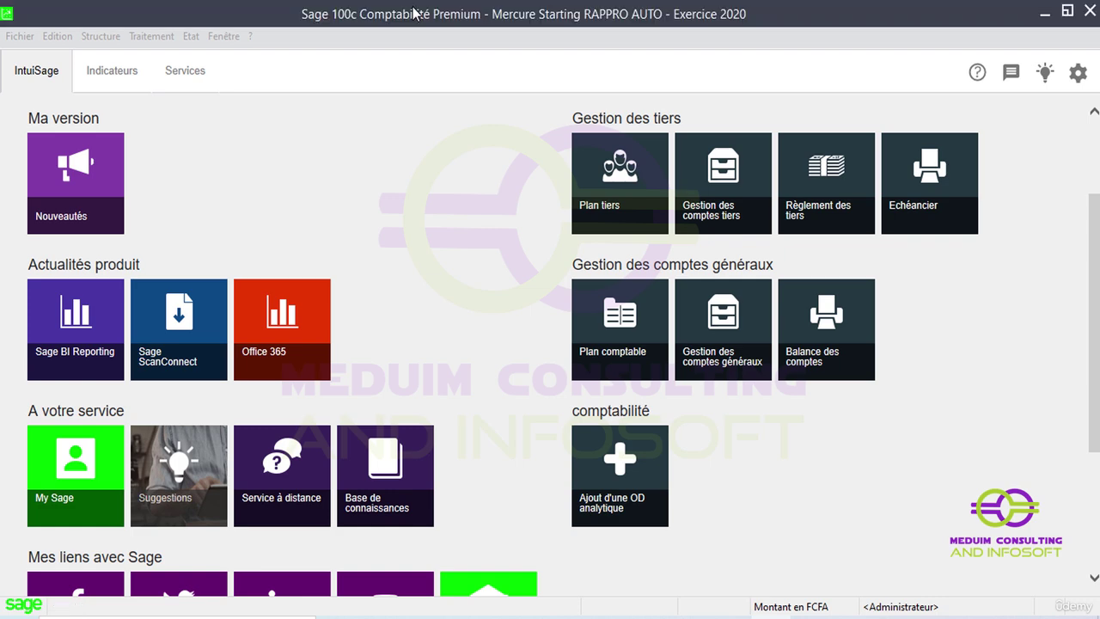
click(150, 36)
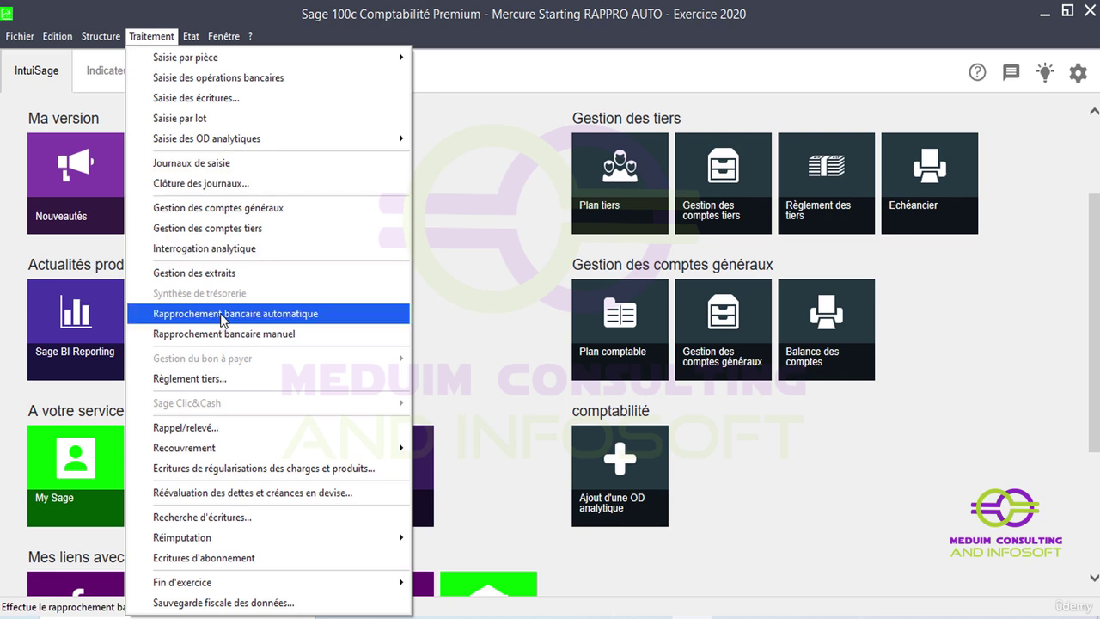
click(221, 315)
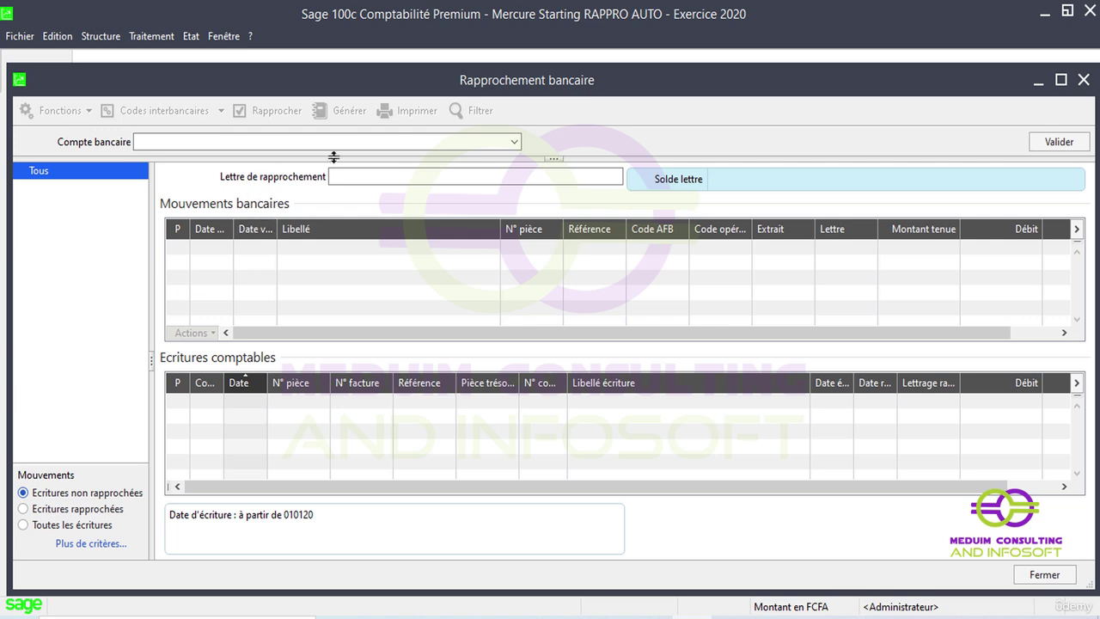
click(514, 141)
click(449, 155)
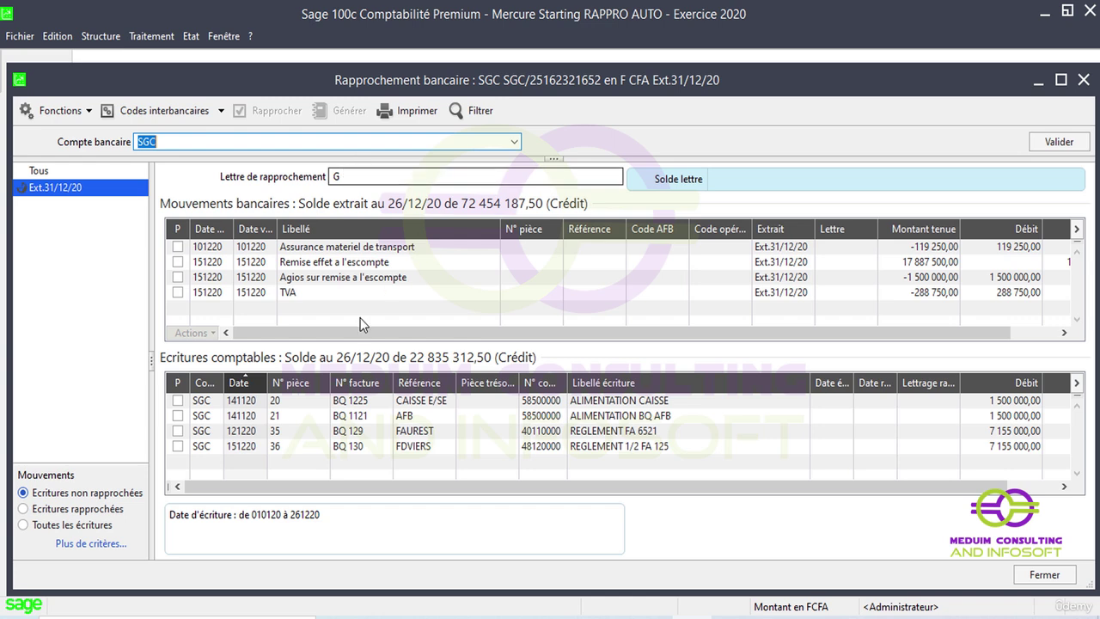
Step: Restrict the accounting entries to those dated from 011220
click(90, 543)
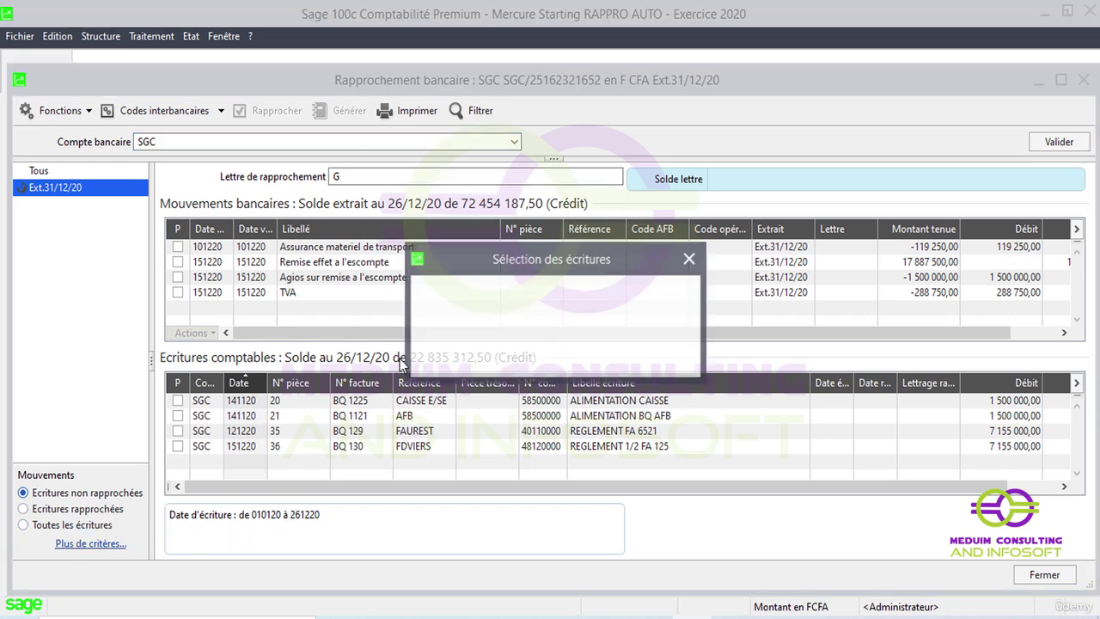
text(011220)
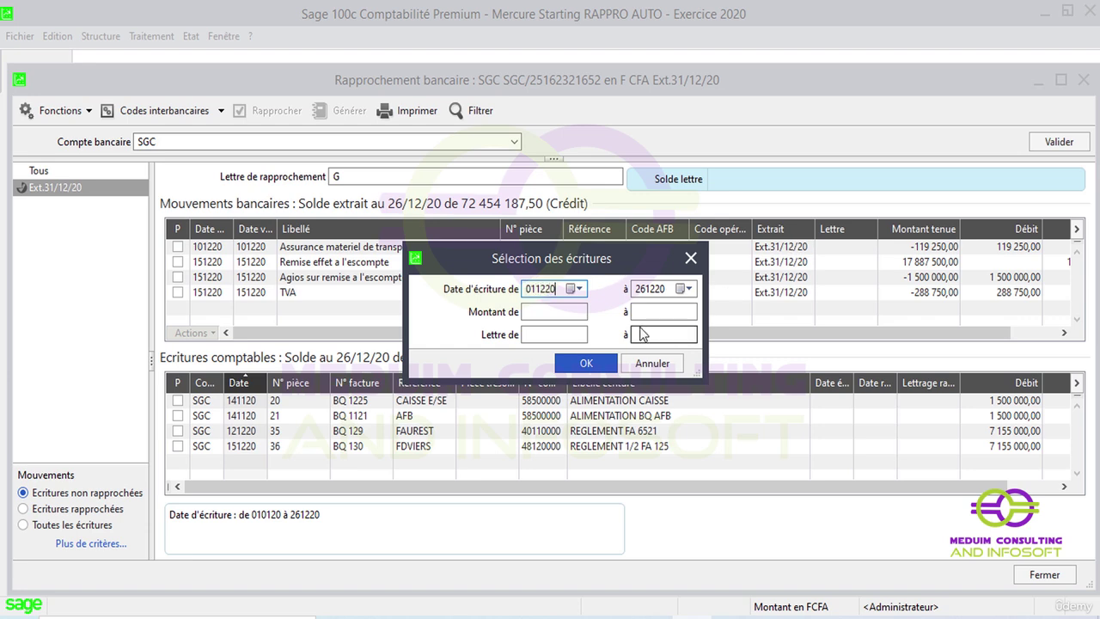
click(586, 363)
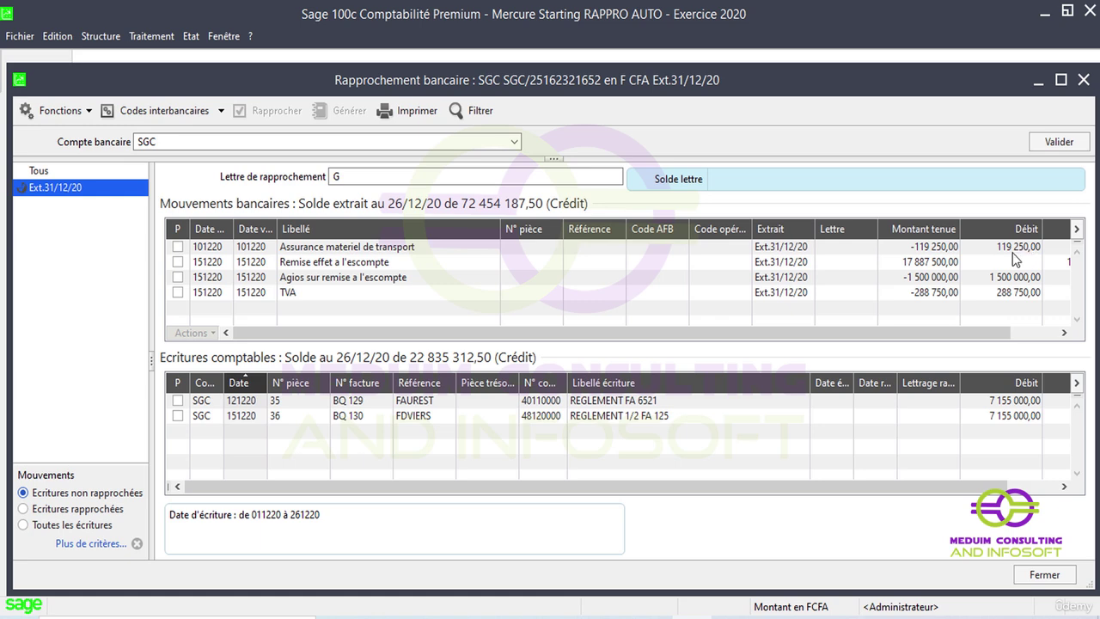
Step: Generate the balancing entry for the Assurance materiel de transport movement with the ASSURANCE VEHICULES model, previewing it before saving
click(178, 247)
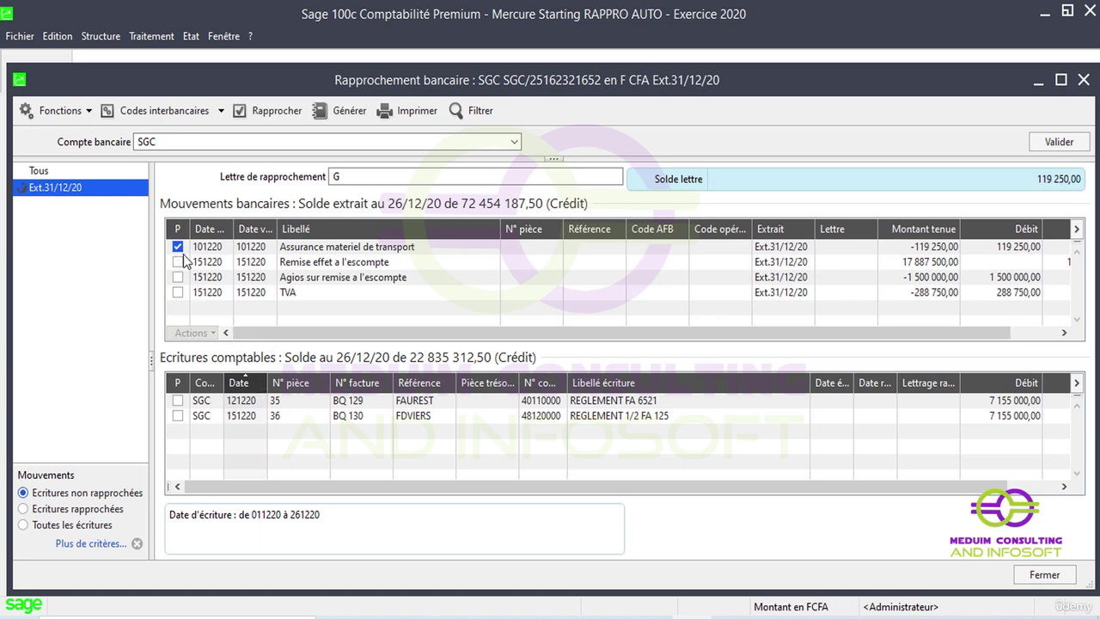
click(344, 116)
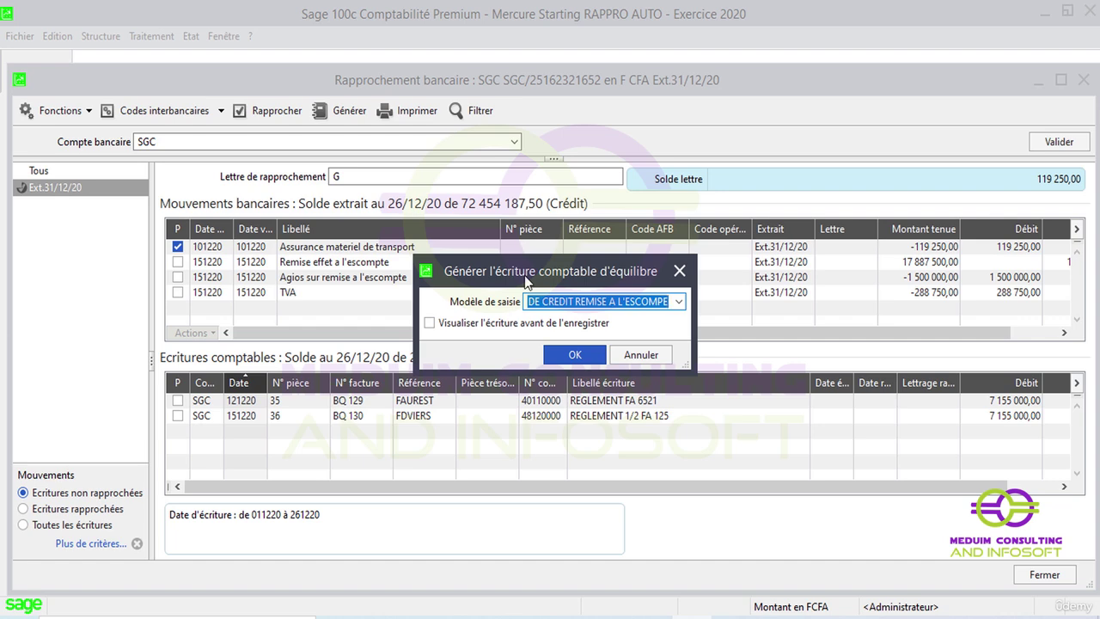
key(BackSpace)
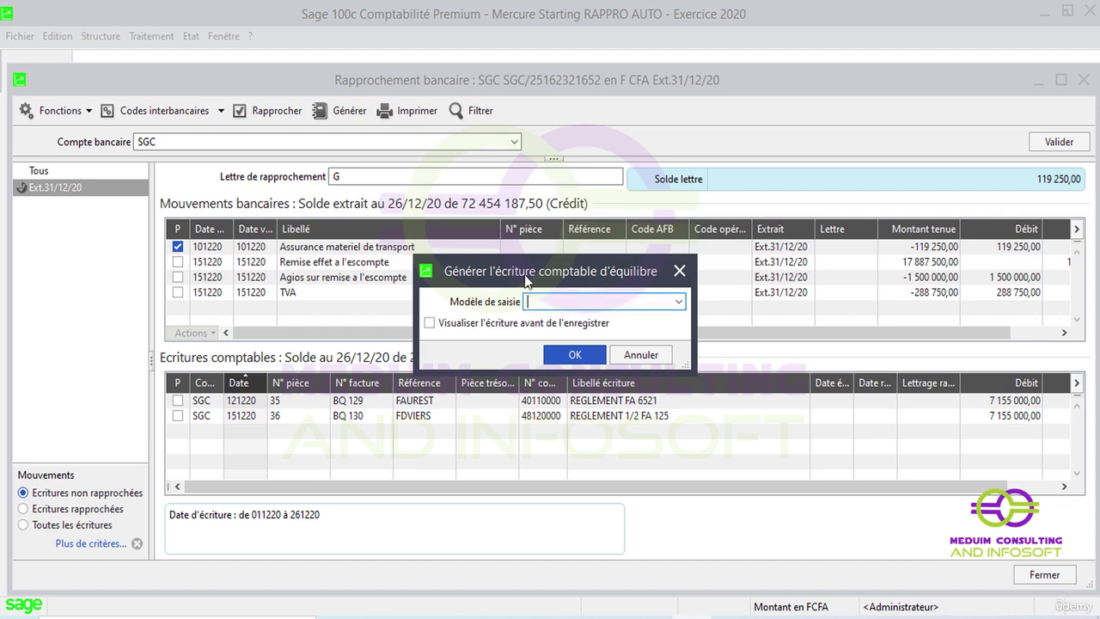
click(680, 303)
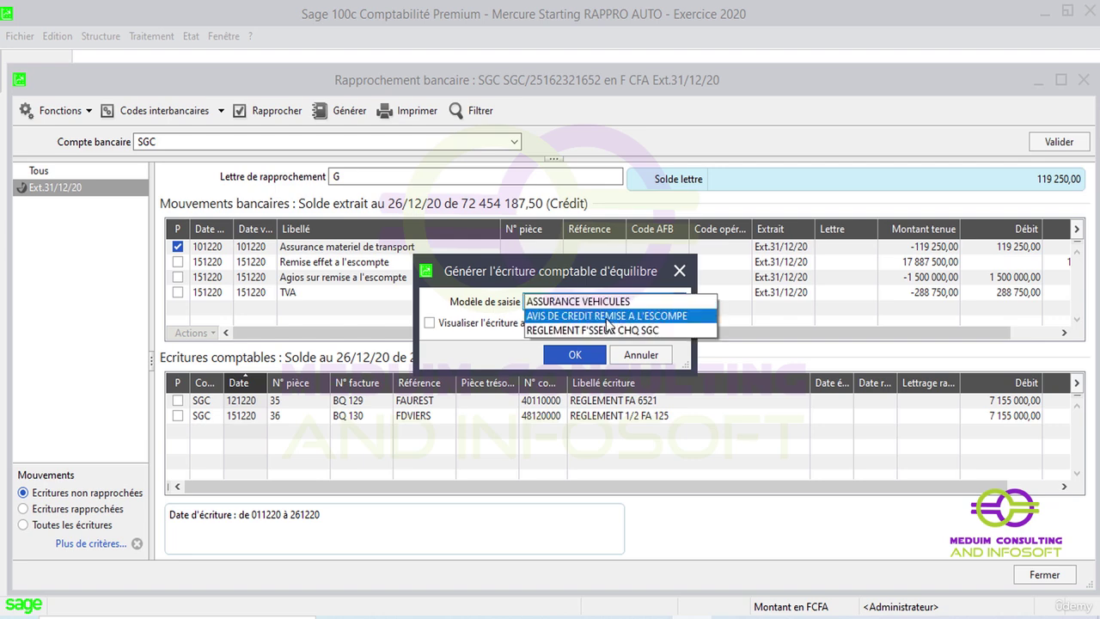
click(588, 303)
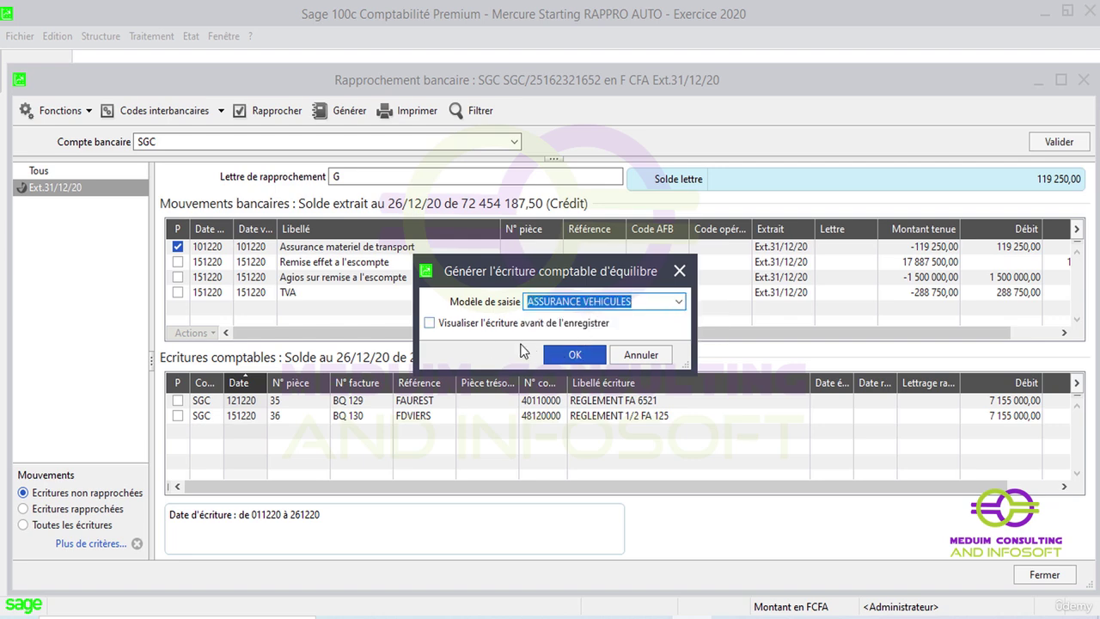
click(431, 323)
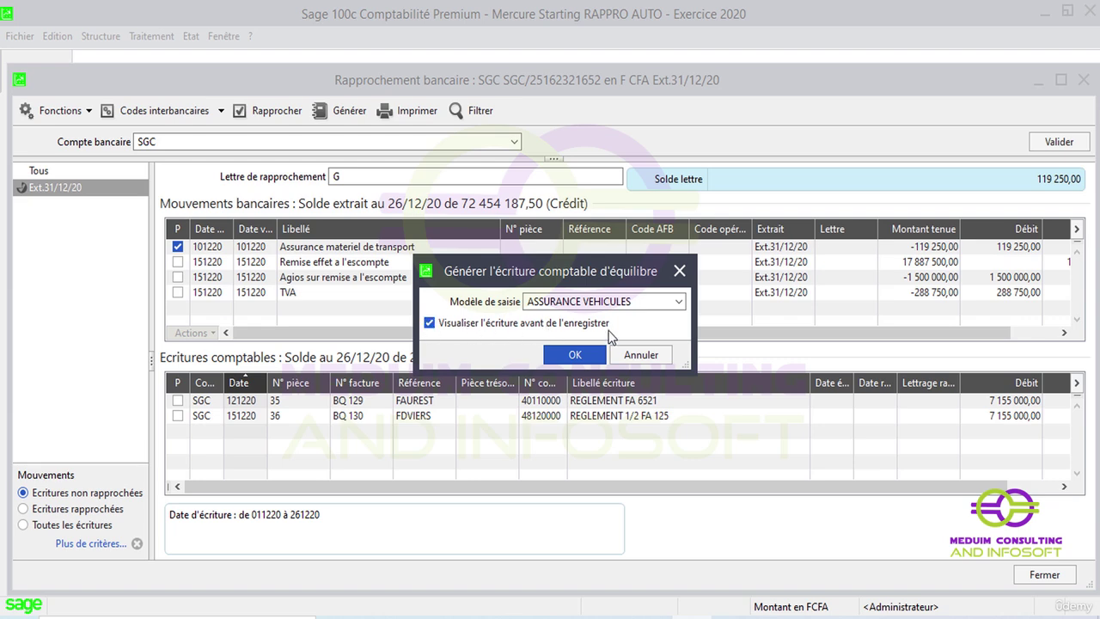
click(567, 359)
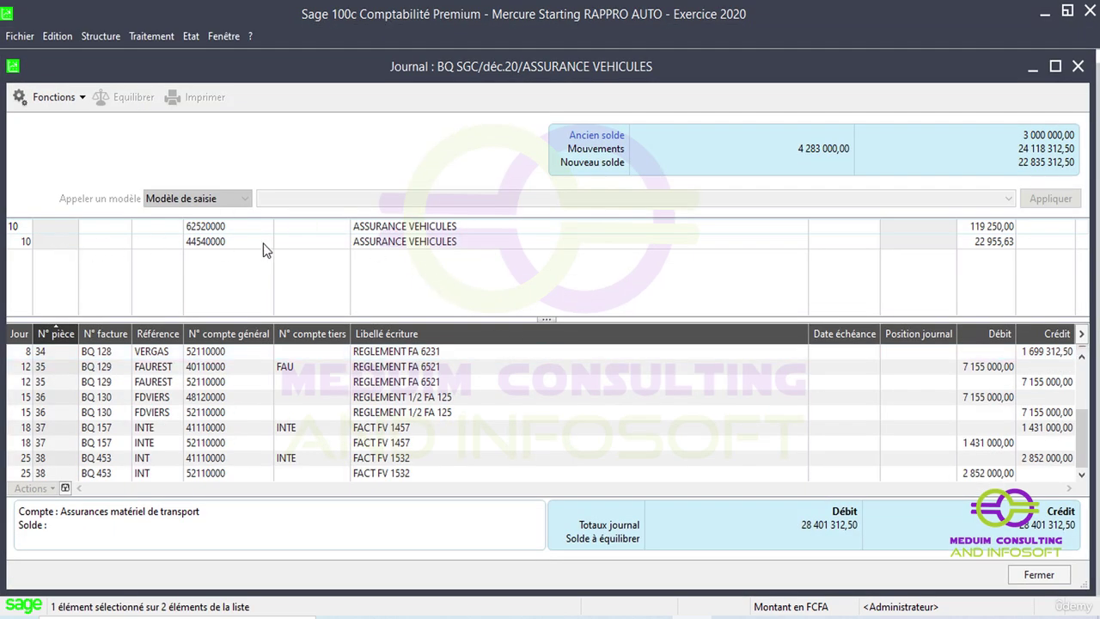
Step: Set the debit of the 62520000 insurance line to 100000 and the entry's day to 31
click(989, 230)
drag(1012, 225, 893, 226)
text(100000)
key(Return)
text(31)
key(Return)
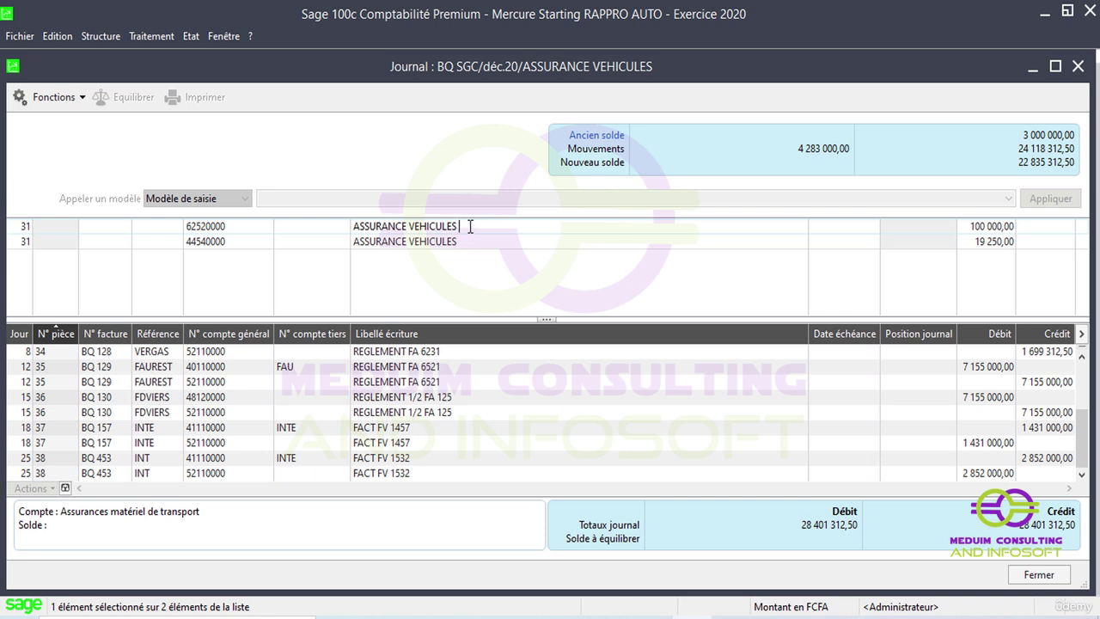
Step: Change the label of the 62520000 line to ASSURANCE VEH SVT ETAT RAPPRO 12/20
text(SVT ETAT RAPPRO)
drag(456, 225, 422, 225)
click(440, 225)
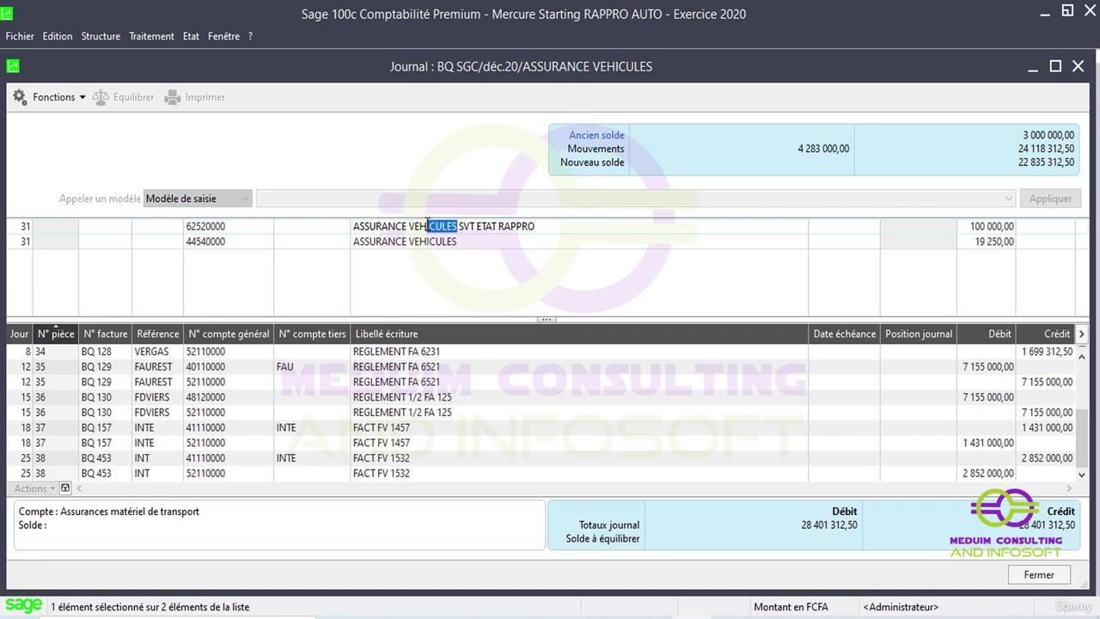
key(BackSpace)
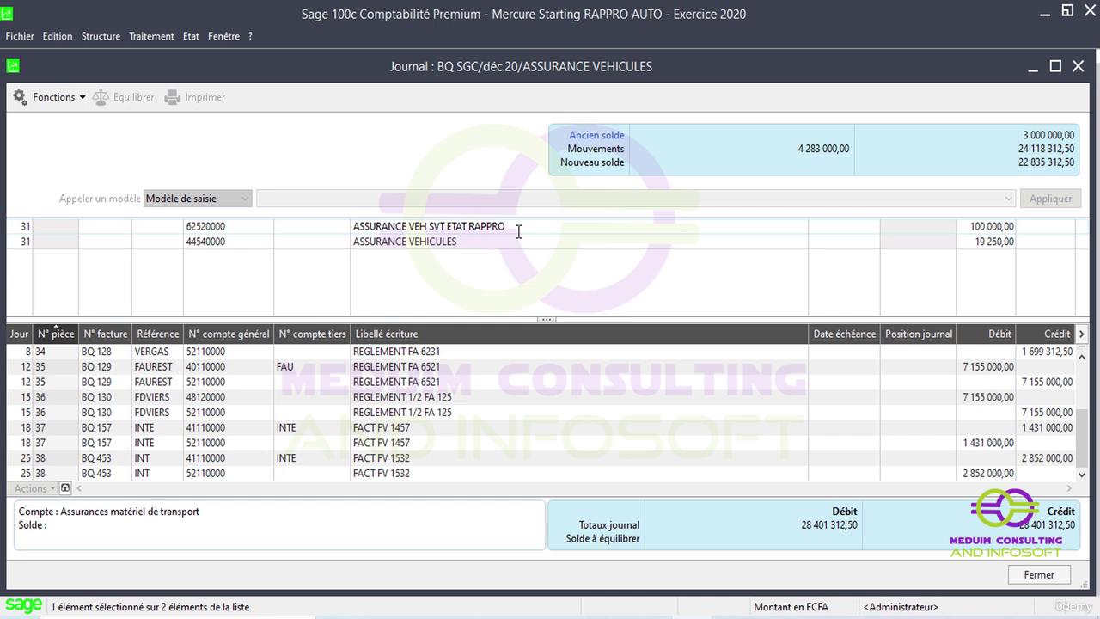
text(12/20)
Step: Enter ASSURANCE as the entry's reference, save the insurance entry and close the journal
click(180, 234)
text(ASSURANCE)
key(Tab)
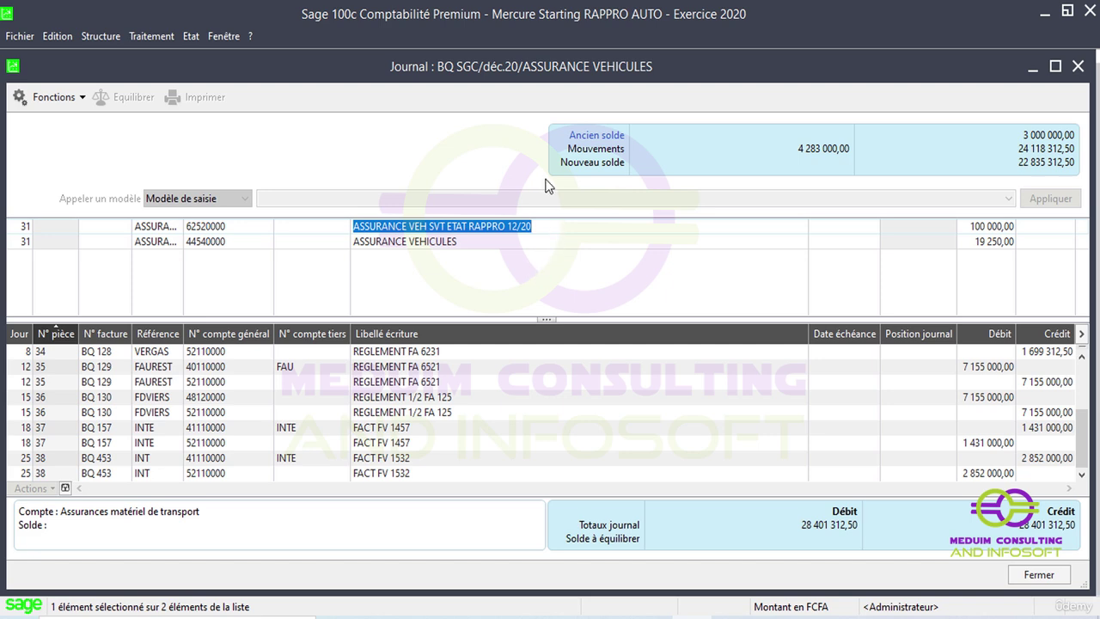
key(Return)
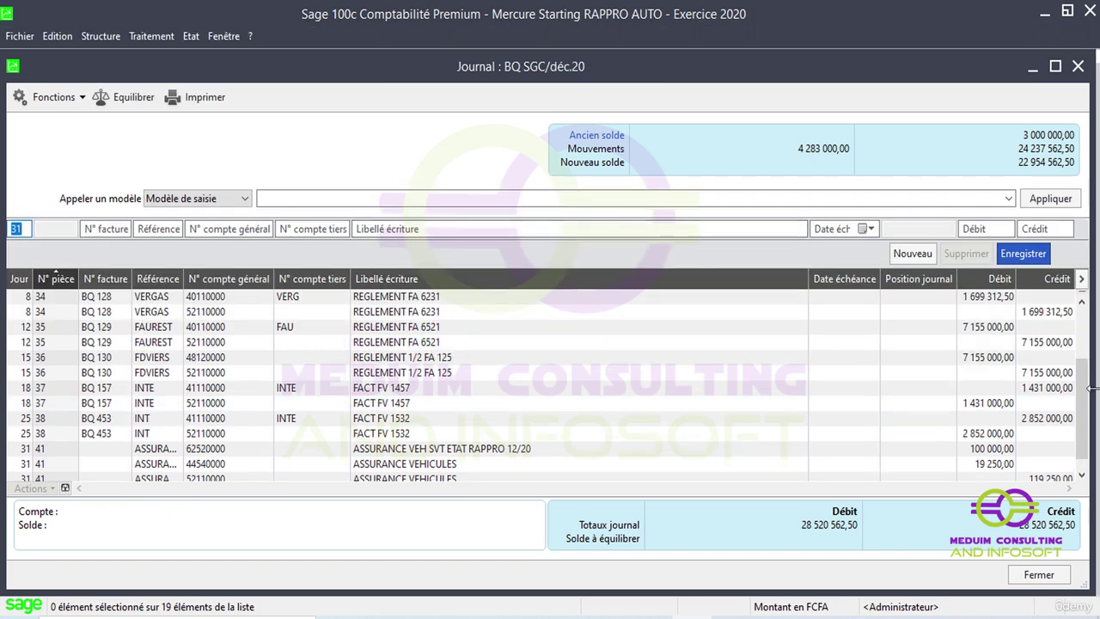
scroll(1085, 388, down, 1)
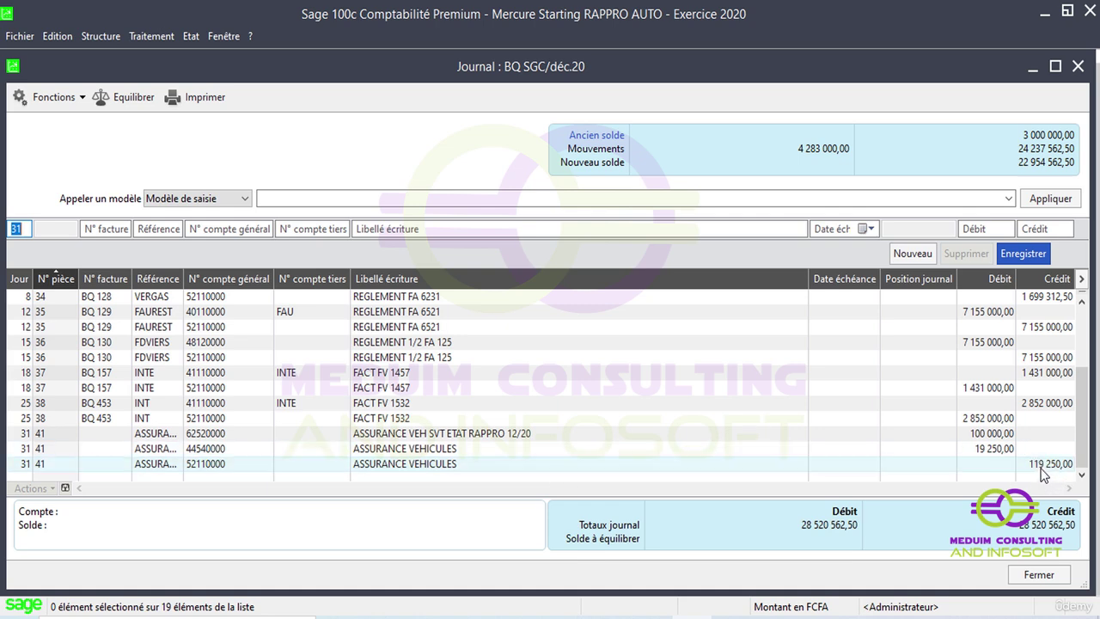
click(1037, 574)
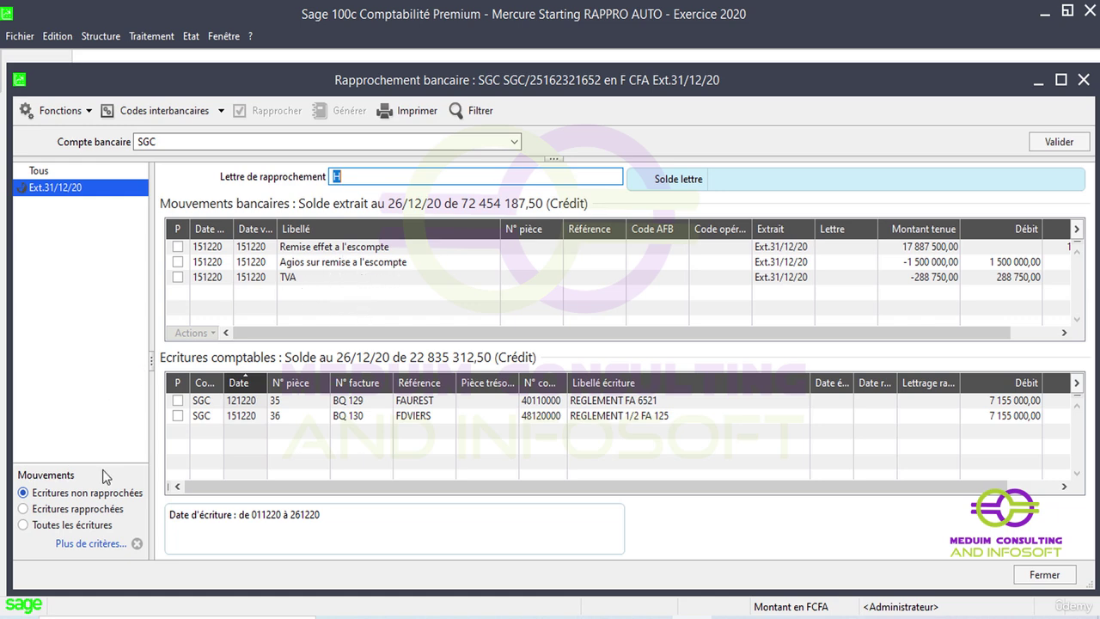
Step: Check the insurance movement among the reconciled entries, return to the unreconciled ones and examine the amounts of the remaining bank movements
click(63, 512)
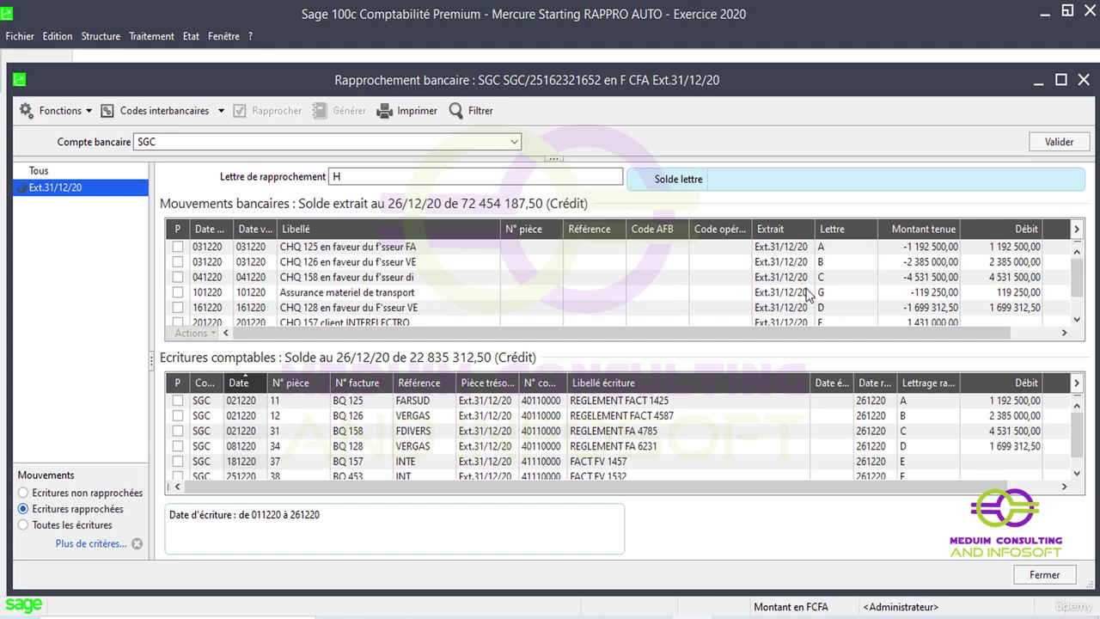
click(77, 492)
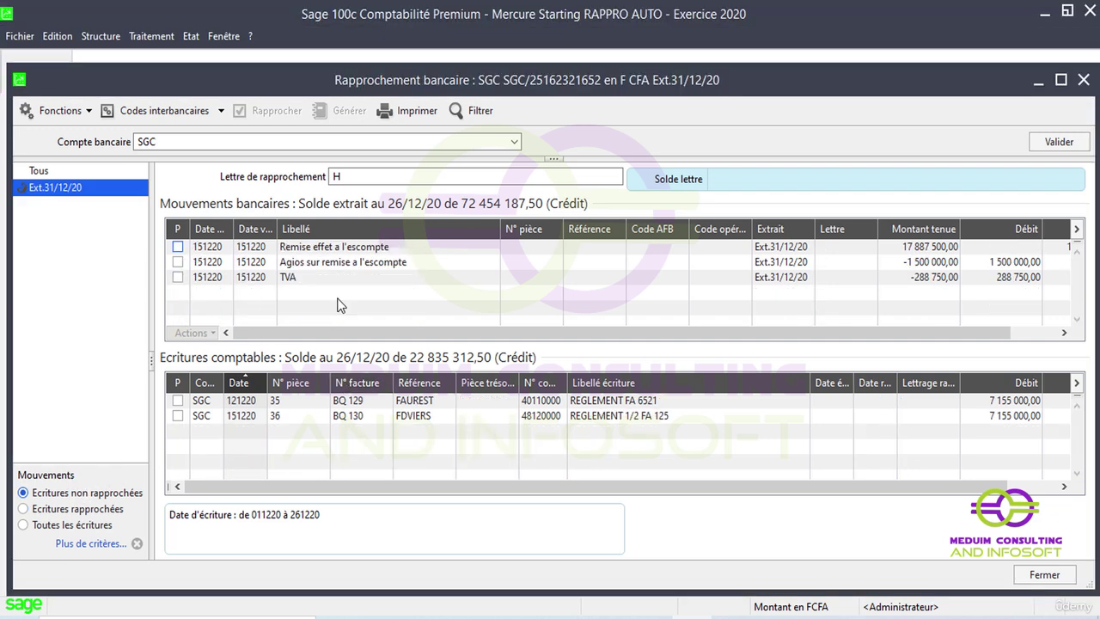
click(397, 263)
drag(902, 336, 1019, 318)
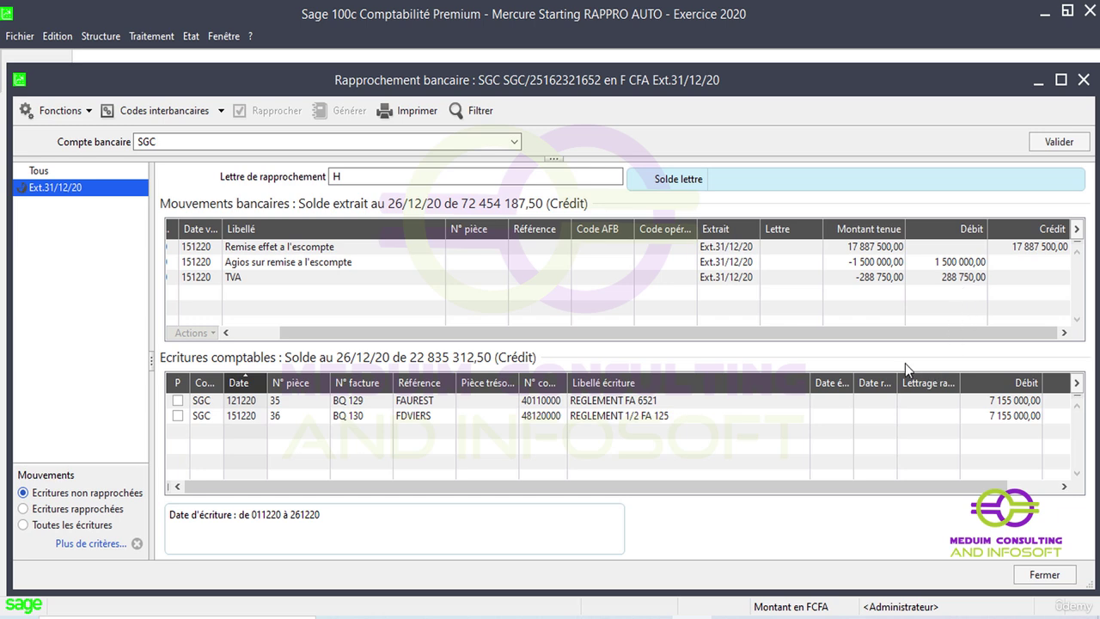
drag(860, 332, 24, 227)
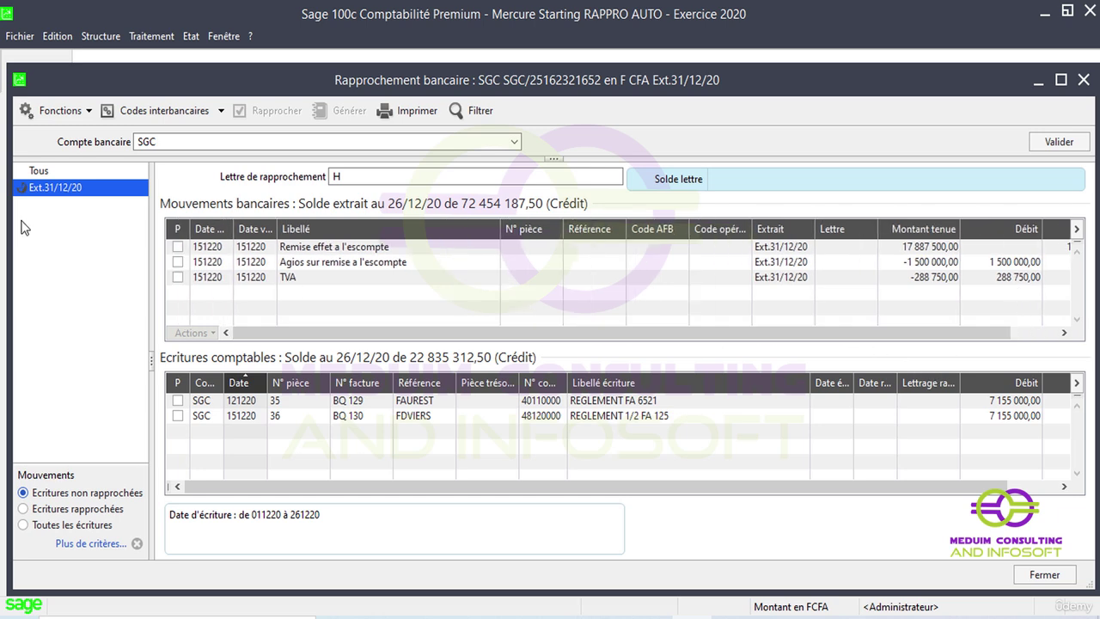
Step: Generate one balancing entry for the Remise effet, Agios and TVA movements with the AVIS DE CREDIT REMISE A L'ESCOMPE model, previewing it before saving
click(178, 247)
click(178, 262)
click(178, 277)
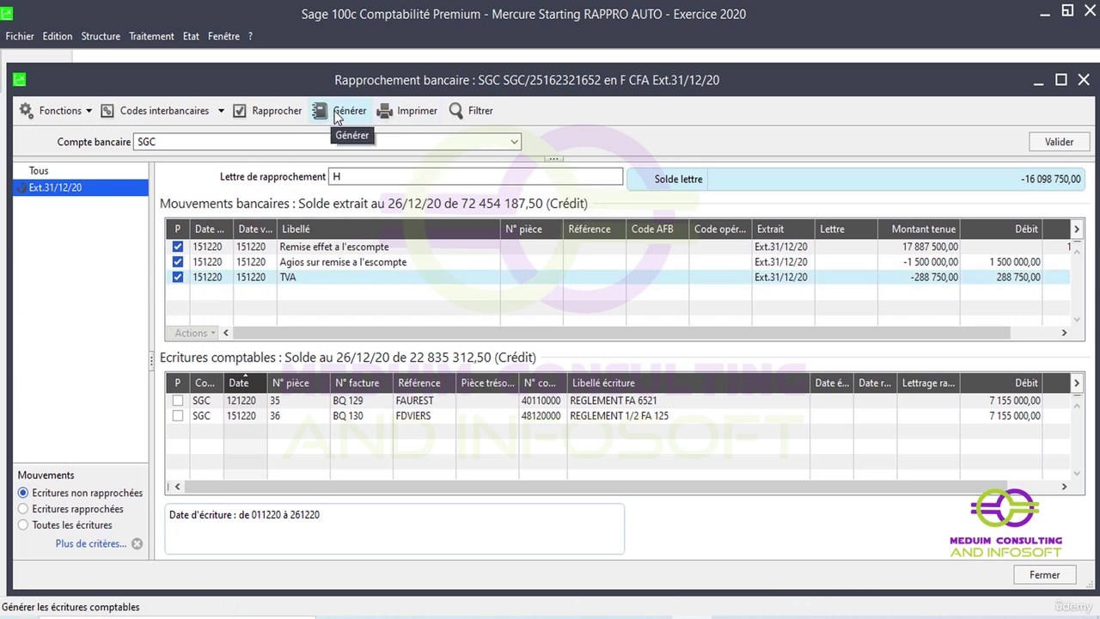
click(338, 113)
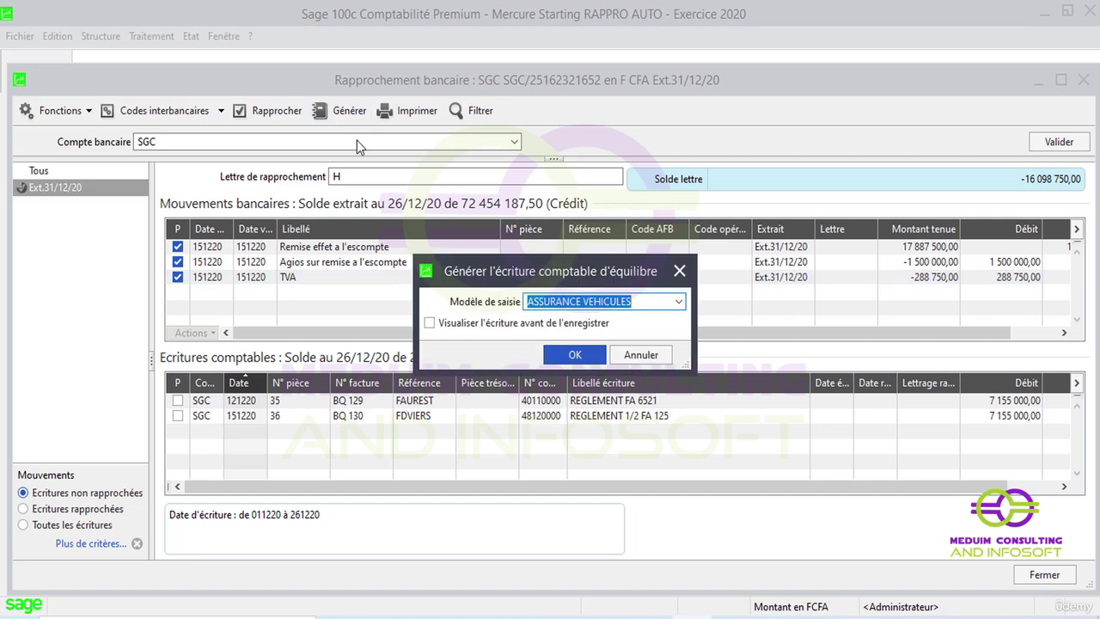
key(BackSpace)
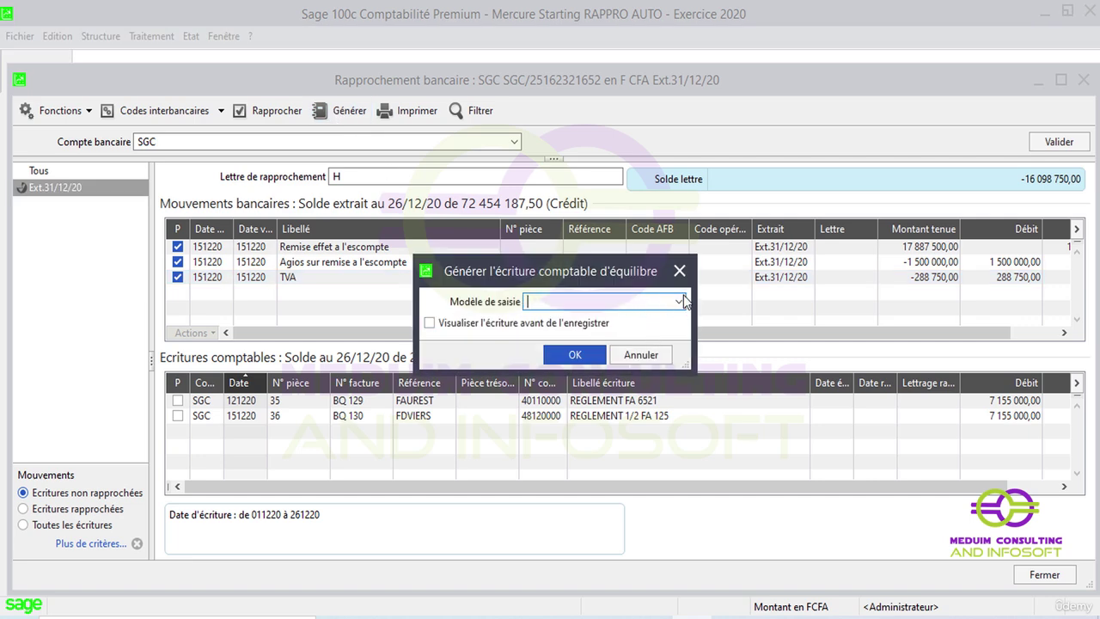
click(679, 301)
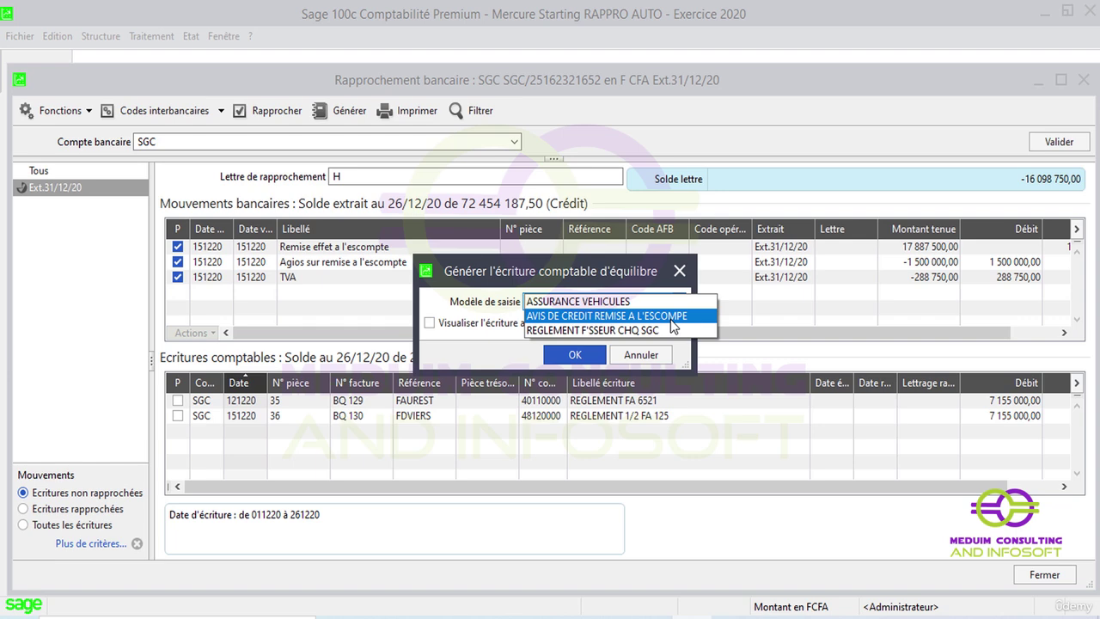
click(671, 316)
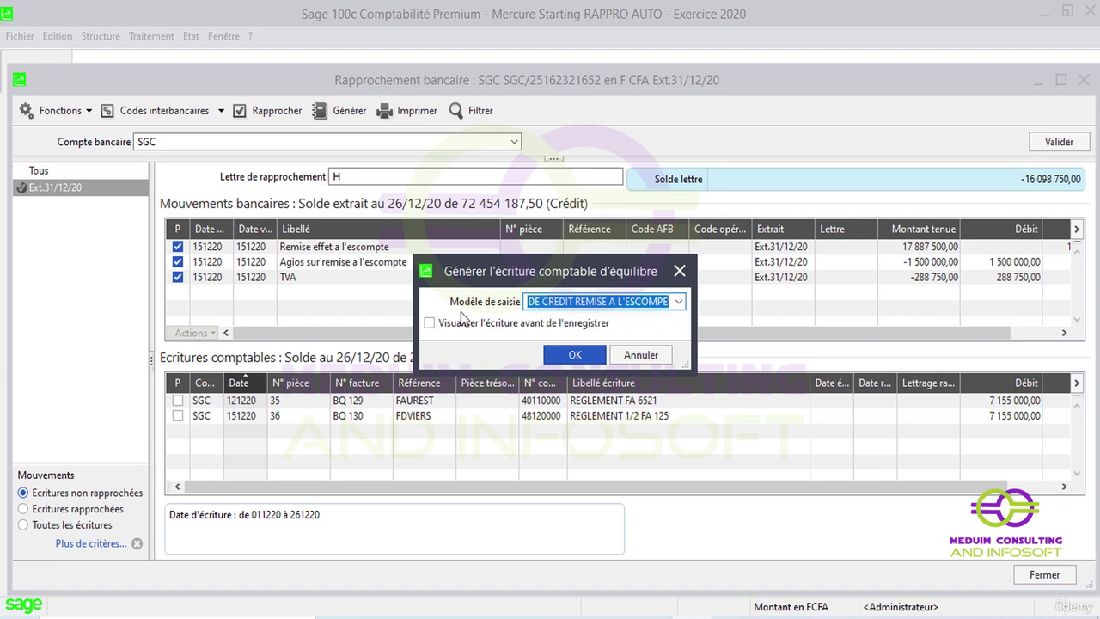
click(575, 355)
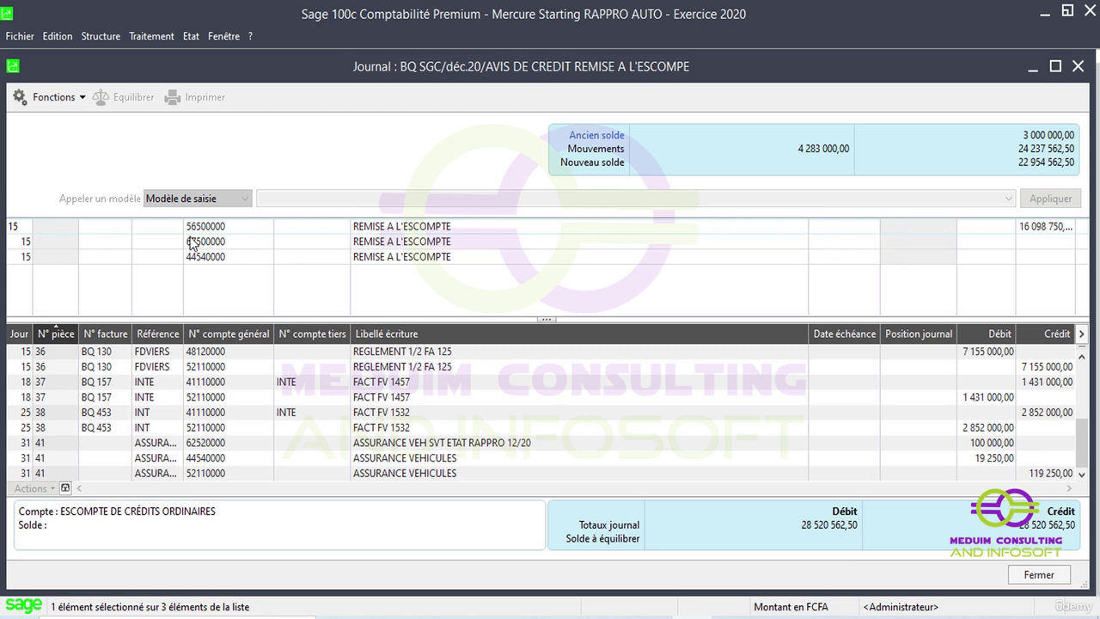
Step: Set the credit of the 56500000 line to 17887500 and the debit of the 67500000 line to 1500000
click(1039, 228)
drag(1064, 226, 1005, 225)
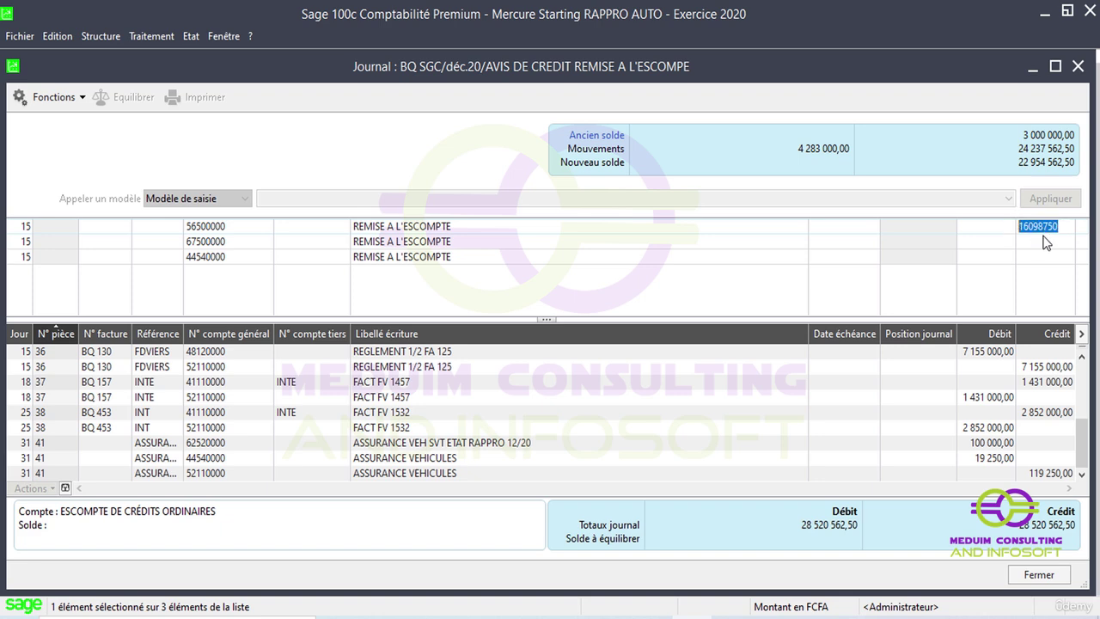
text(17 887500)
click(978, 241)
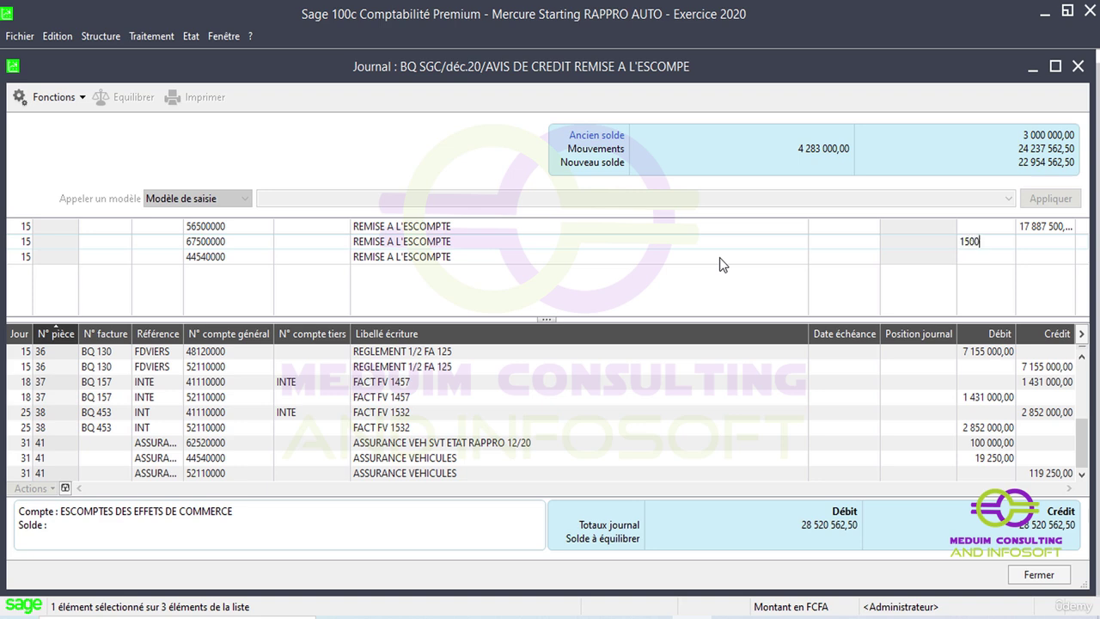
text(00000)
click(979, 258)
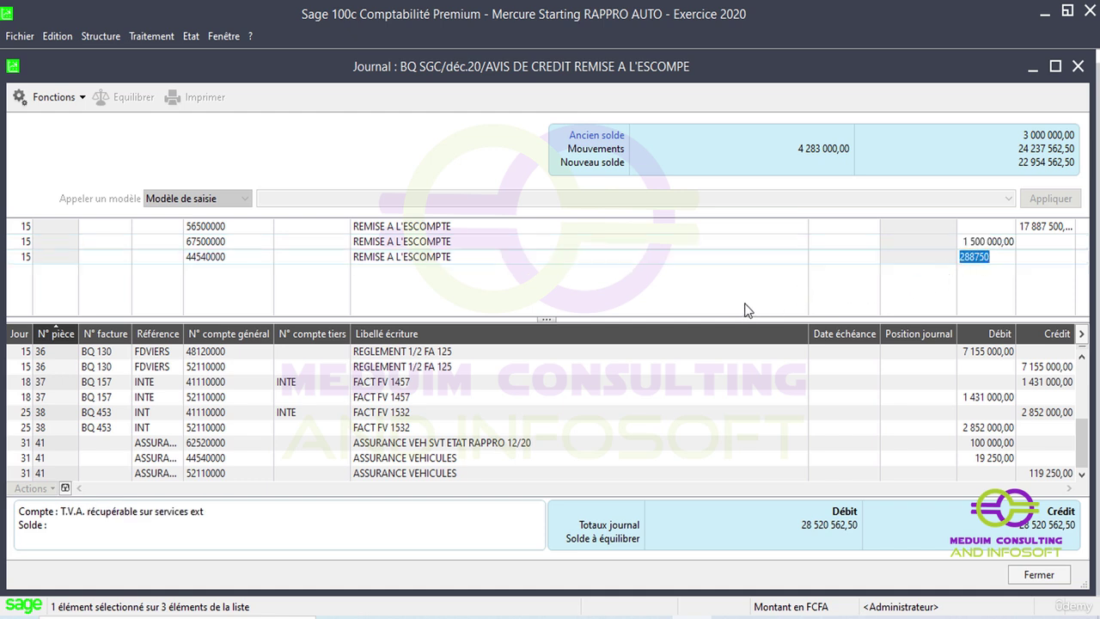
Step: Change the description of the 56500000 line to REMISE A L'ESCOMP SVT RAPPRO 12/20
double_click(459, 226)
click(452, 222)
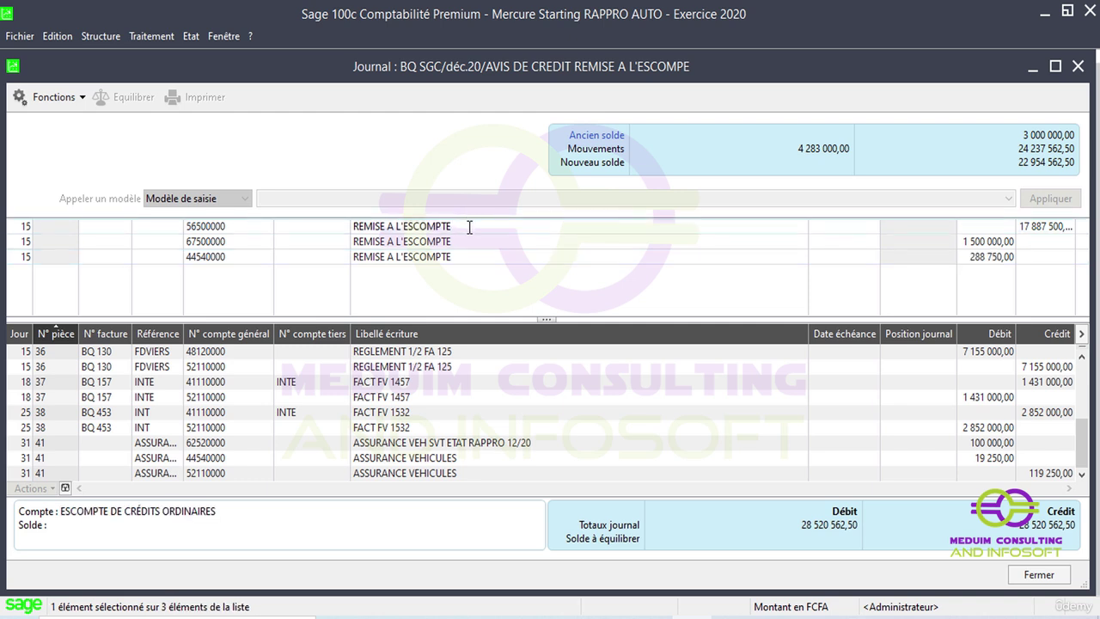
text(SVT RAPPRO 12/2)
drag(450, 225, 436, 226)
key(BackSpace)
text(P)
key(Tab)
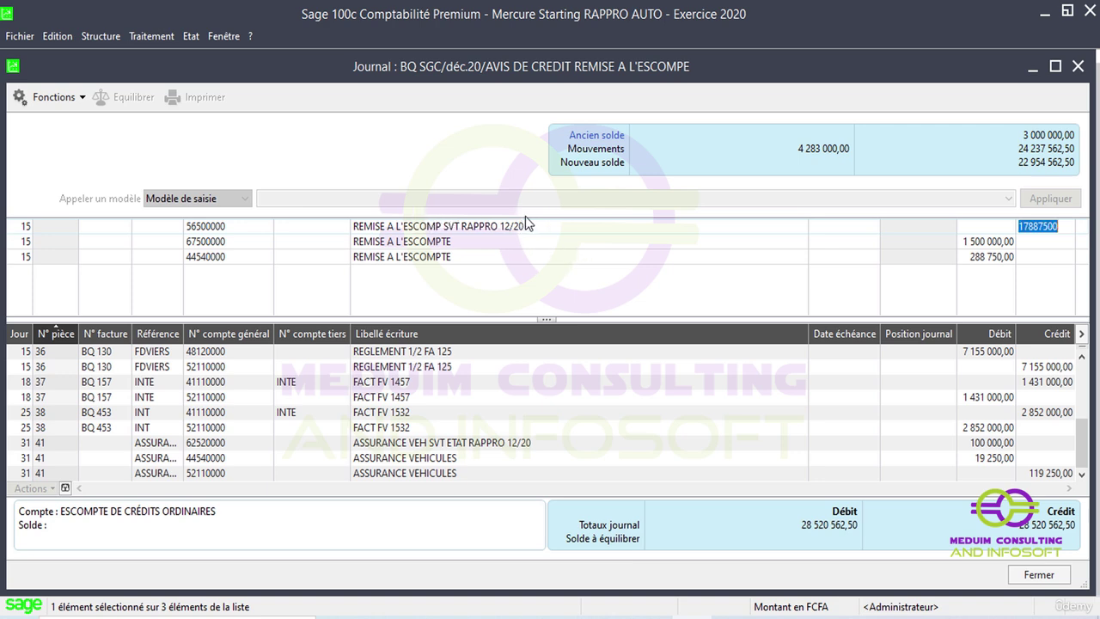
key(Return)
key(Up)
key(Tab)
key(Tab)
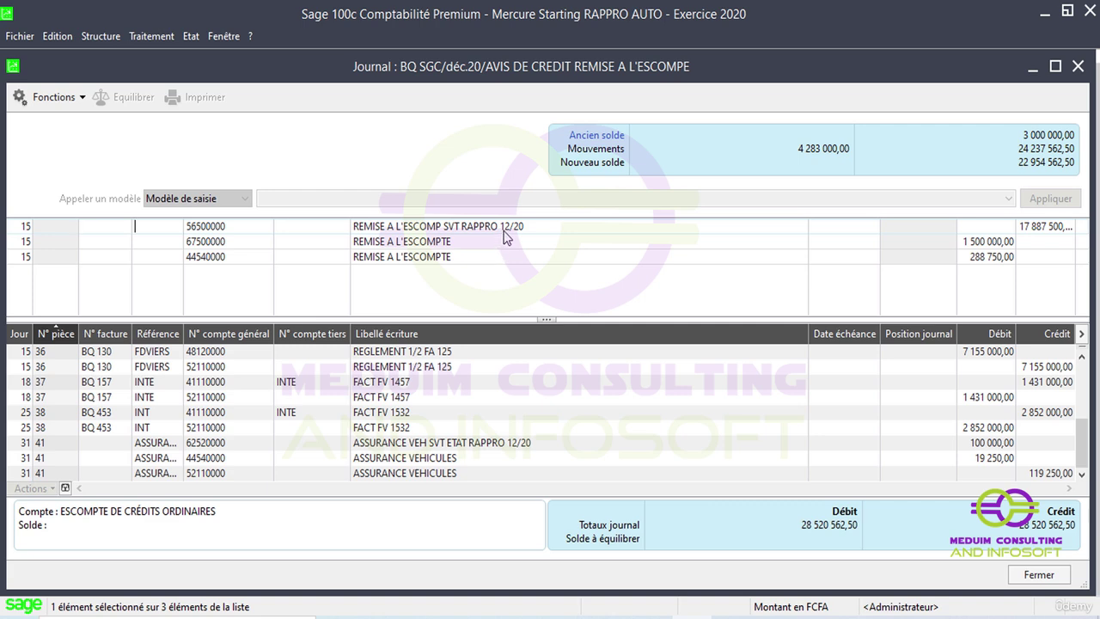
click(507, 230)
key(Tab)
key(Return)
key(Up)
click(446, 232)
key(Tab)
key(Return)
key(Up)
key(Tab)
key(Tab)
key(Tab)
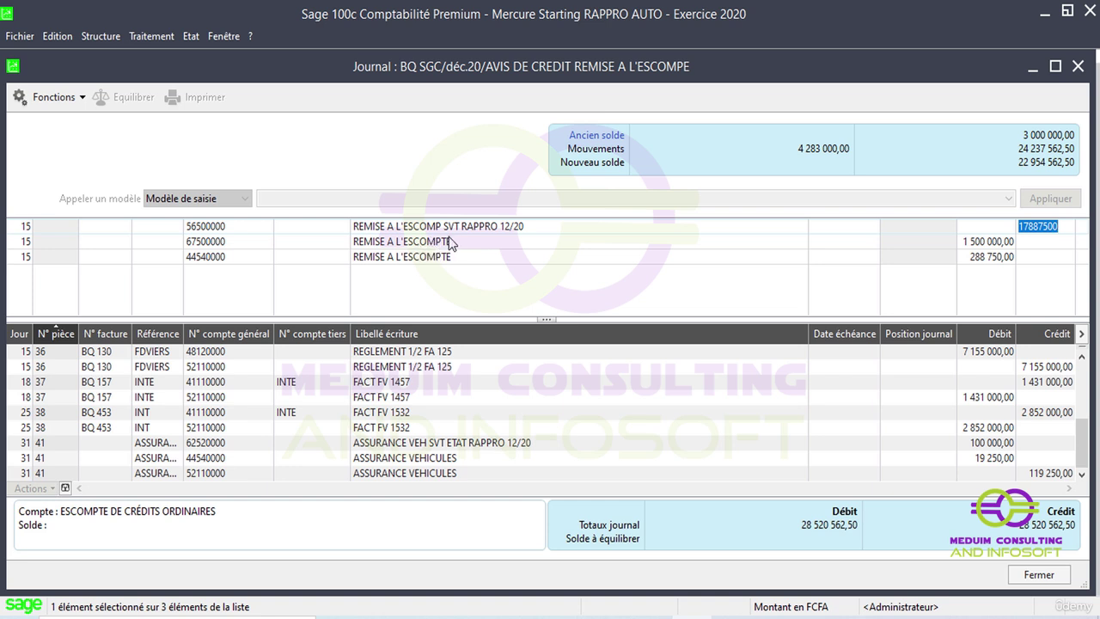
Step: Copy the 56500000 line's description onto the 67500000 and 44540000 lines of the discounting entry
click(541, 225)
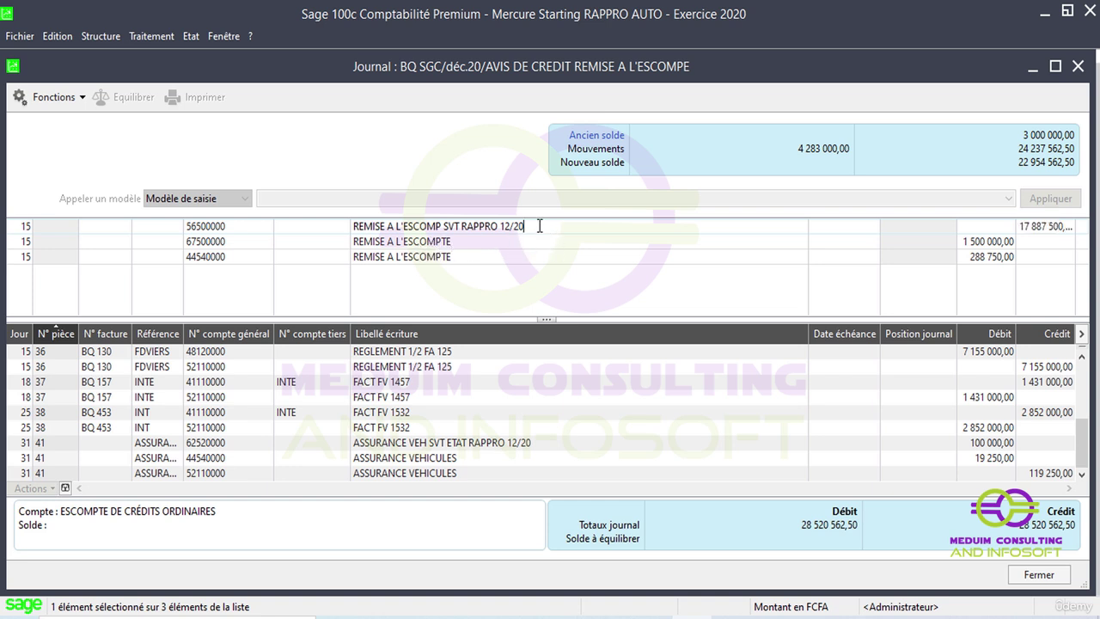
drag(539, 226, 329, 226)
key(ctrl+c)
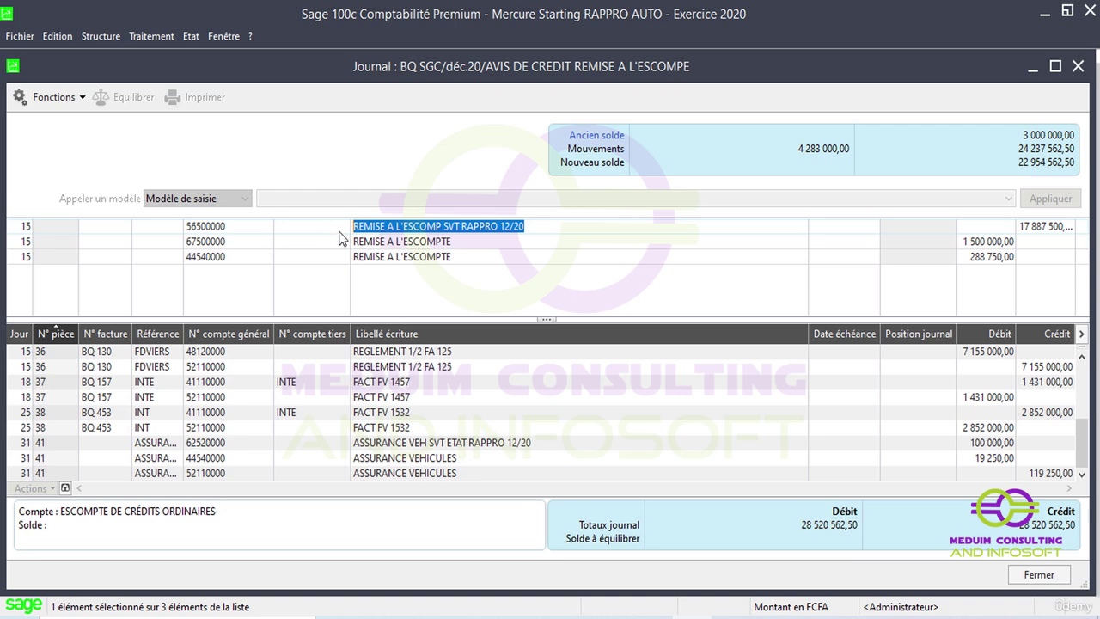
click(428, 243)
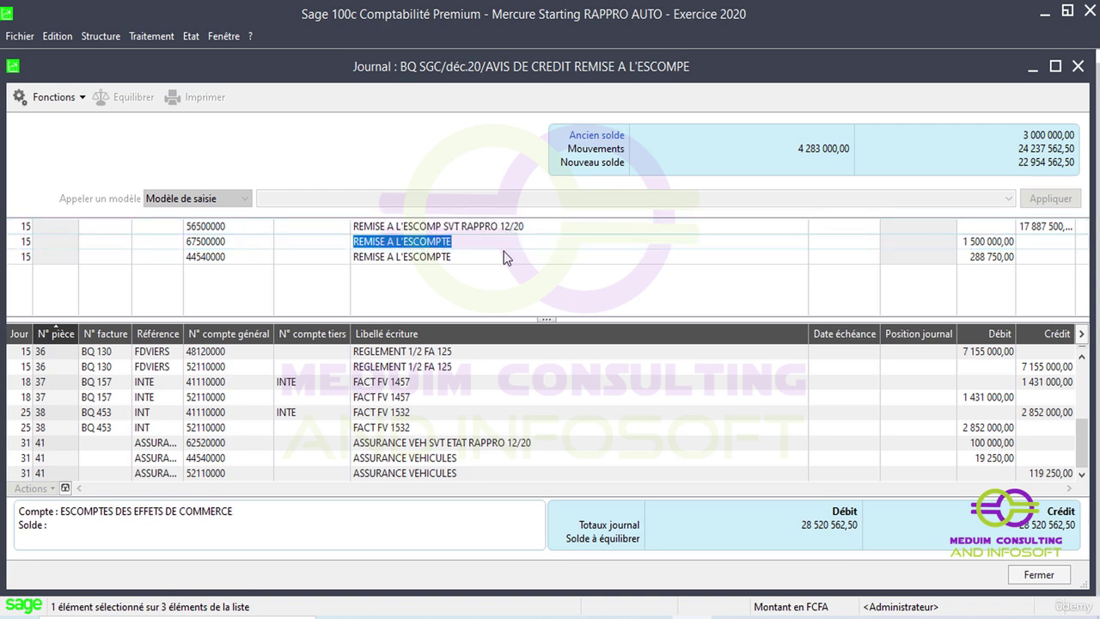
key(ctrl+v)
click(479, 257)
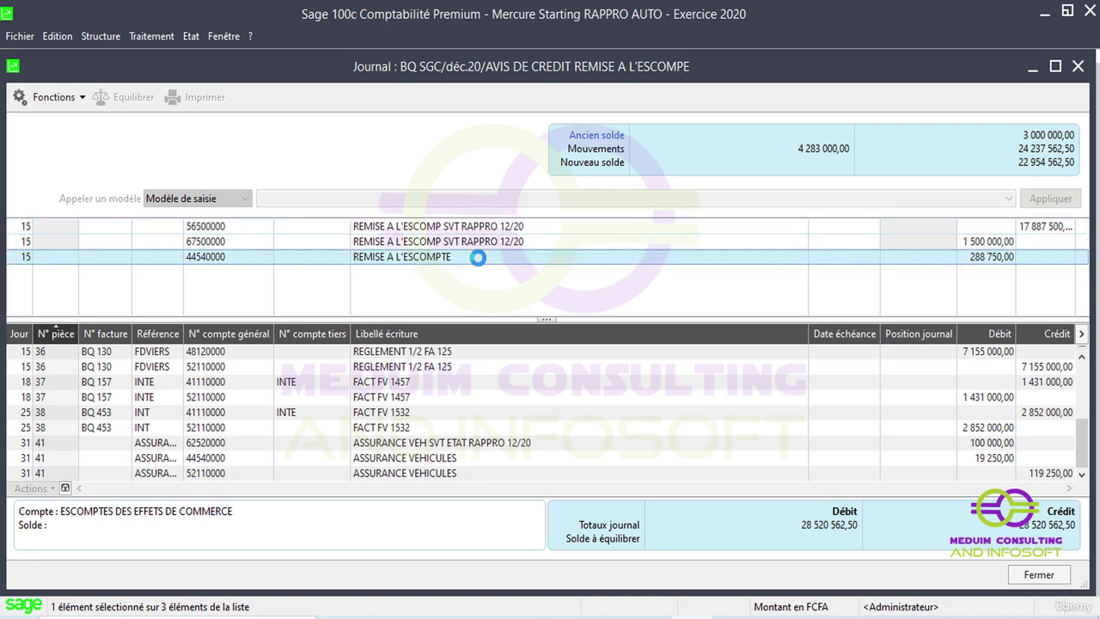
key(ctrl+v)
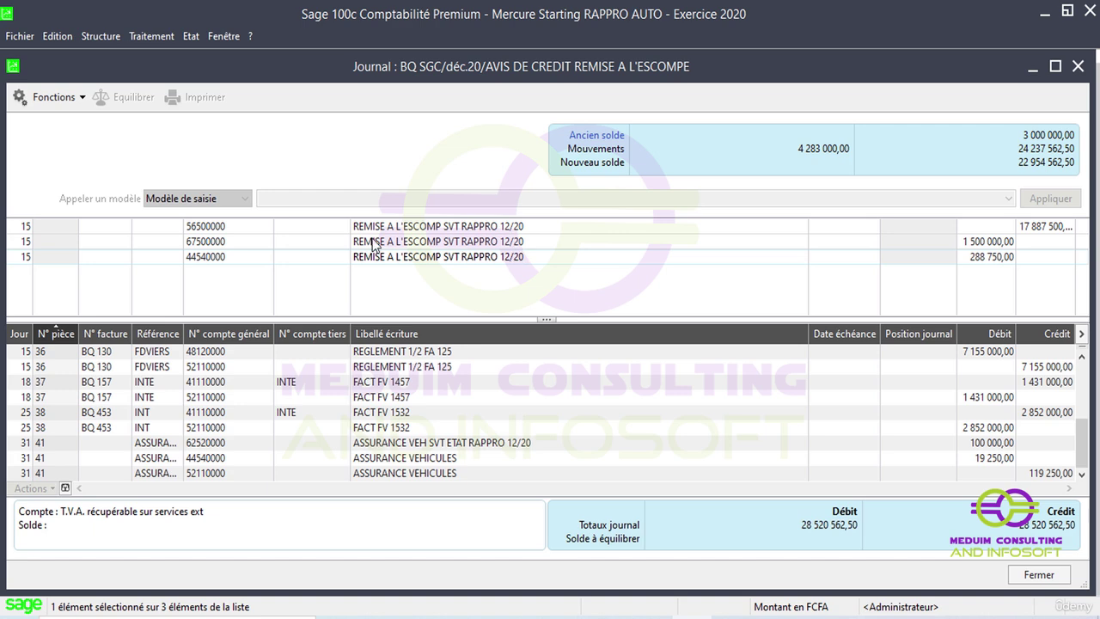
Step: Enter AVIS CREDIT ESCOM as the entry's reference, save the discounting entry and close the journal
click(152, 225)
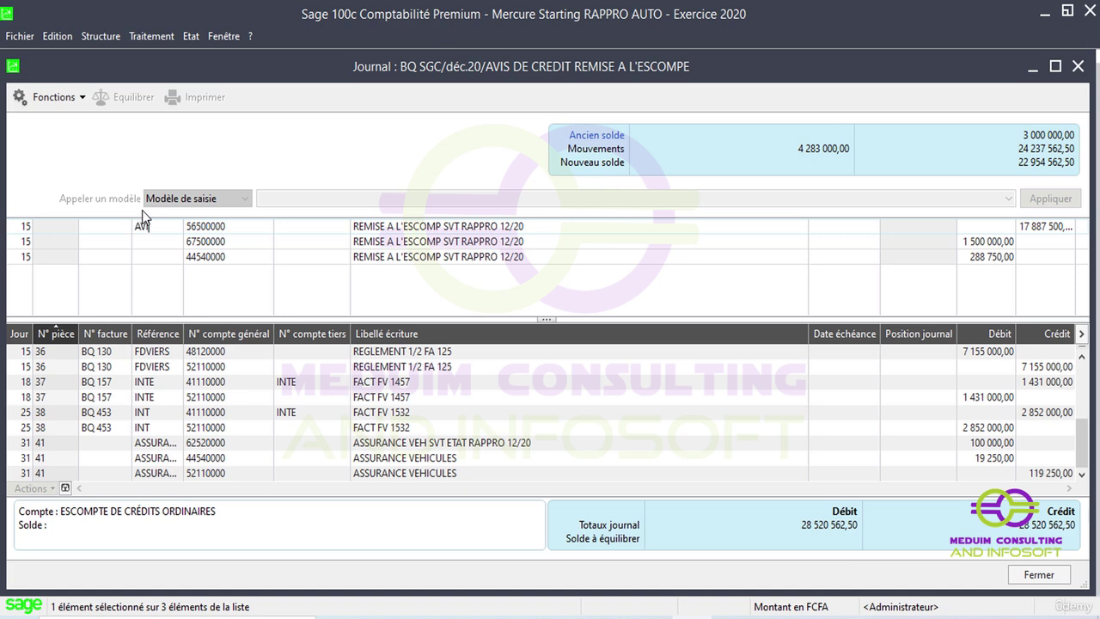
text(AVIS CR)
text(EDIT ESC)
text(OP)
key(BackSpace)
text(M)
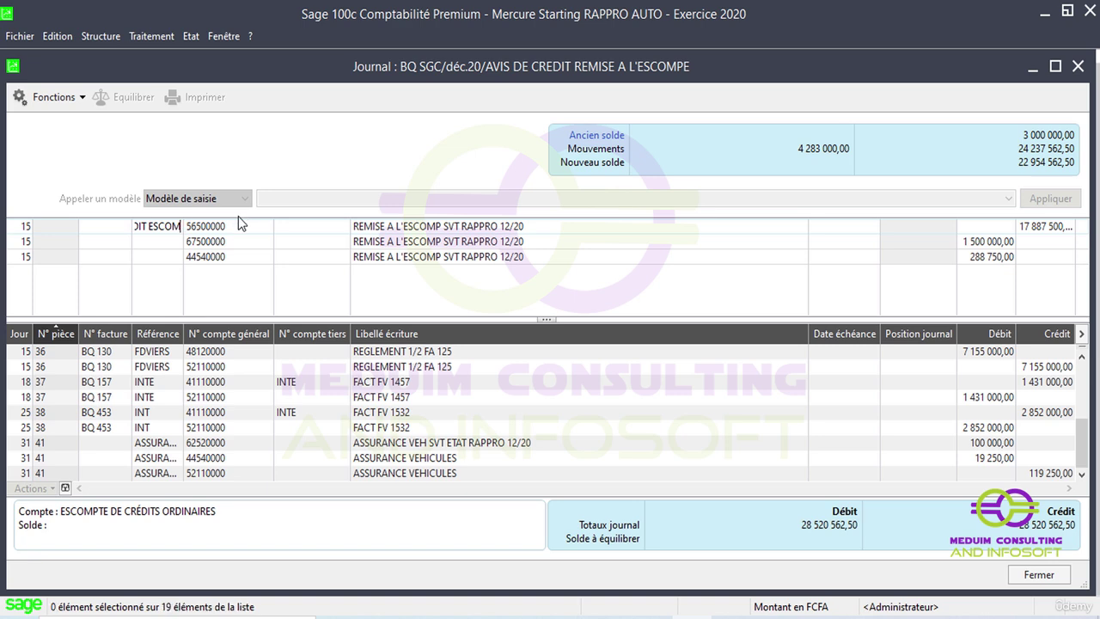
key(Return)
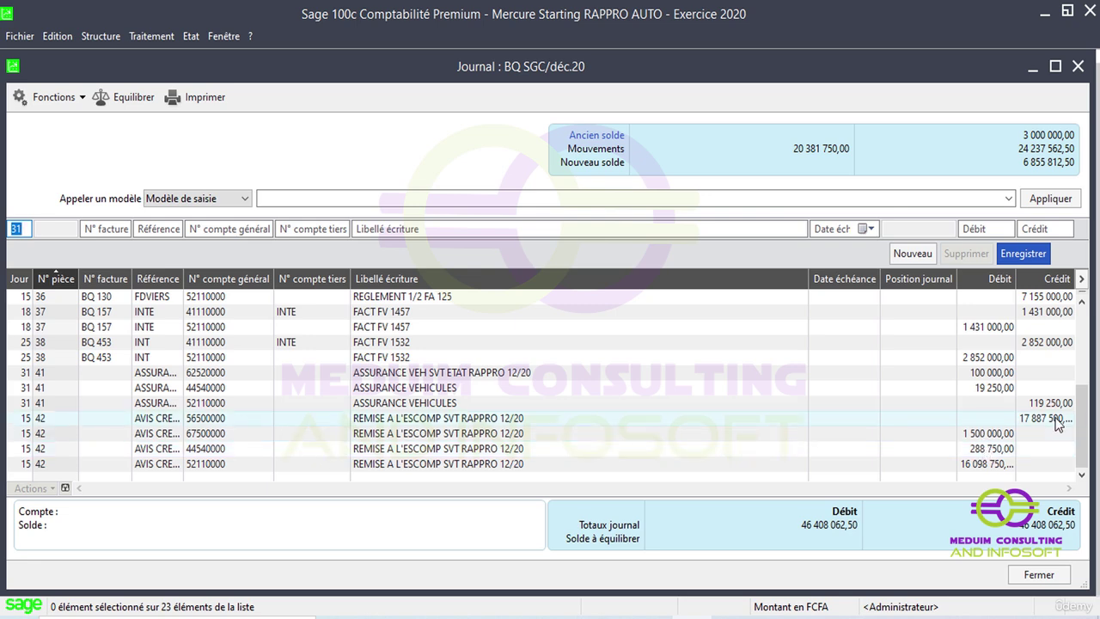
click(1040, 575)
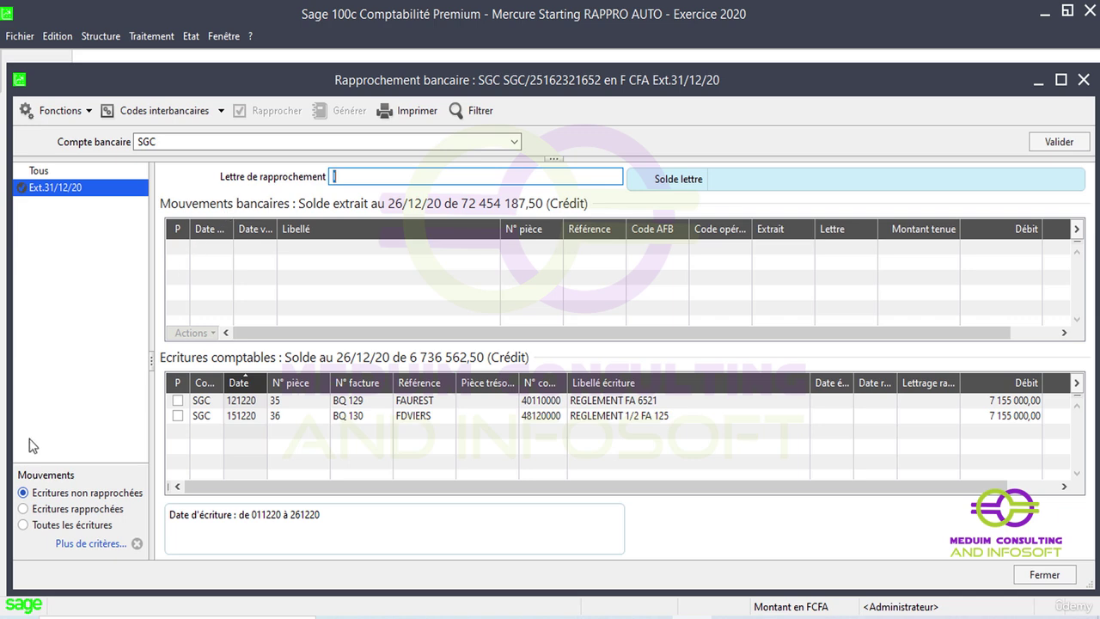
Step: Examine the reconciled, unreconciled and complete SGC entries, looking for the accounting counterpart of the insurance movement lettered G
click(37, 508)
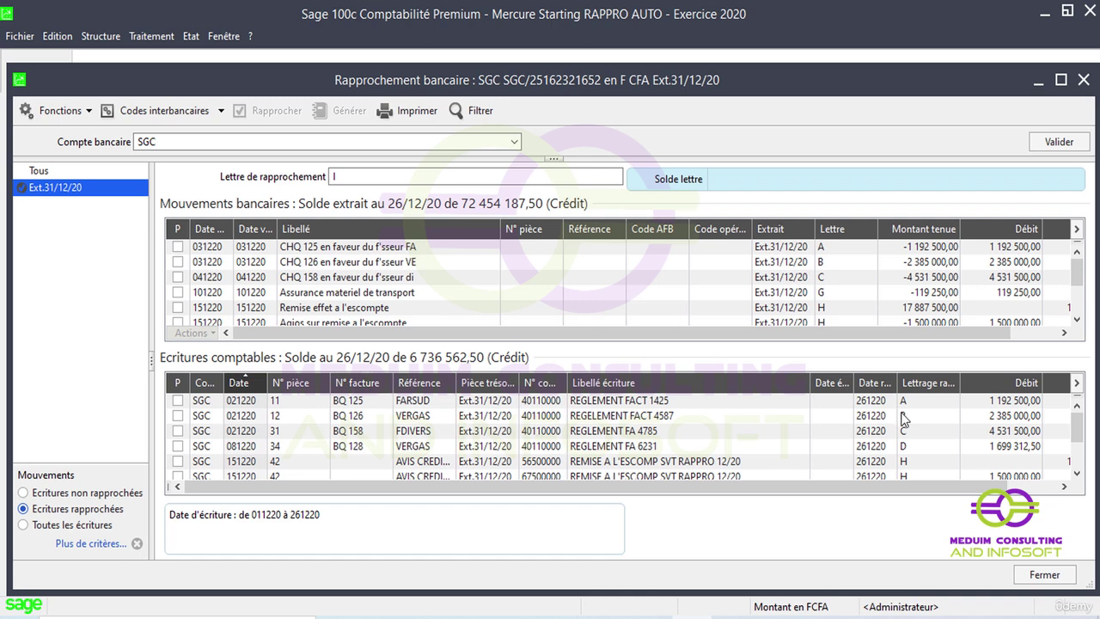
mouse_move(1081, 272)
mouse_down()
mouse_move(1090, 306)
mouse_move(1087, 279)
mouse_up()
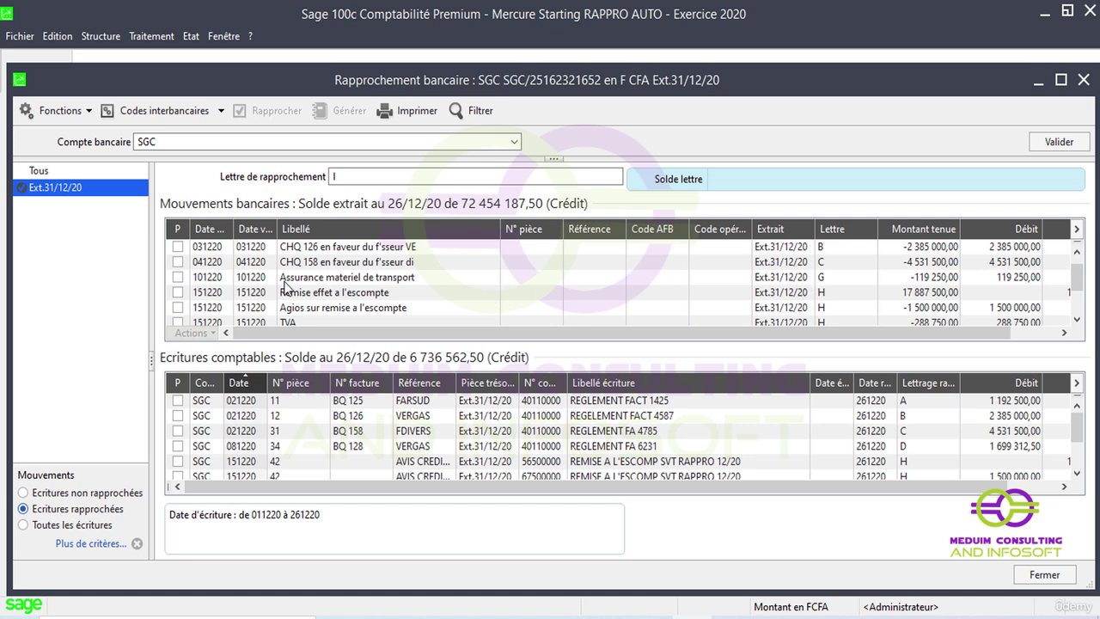
click(386, 179)
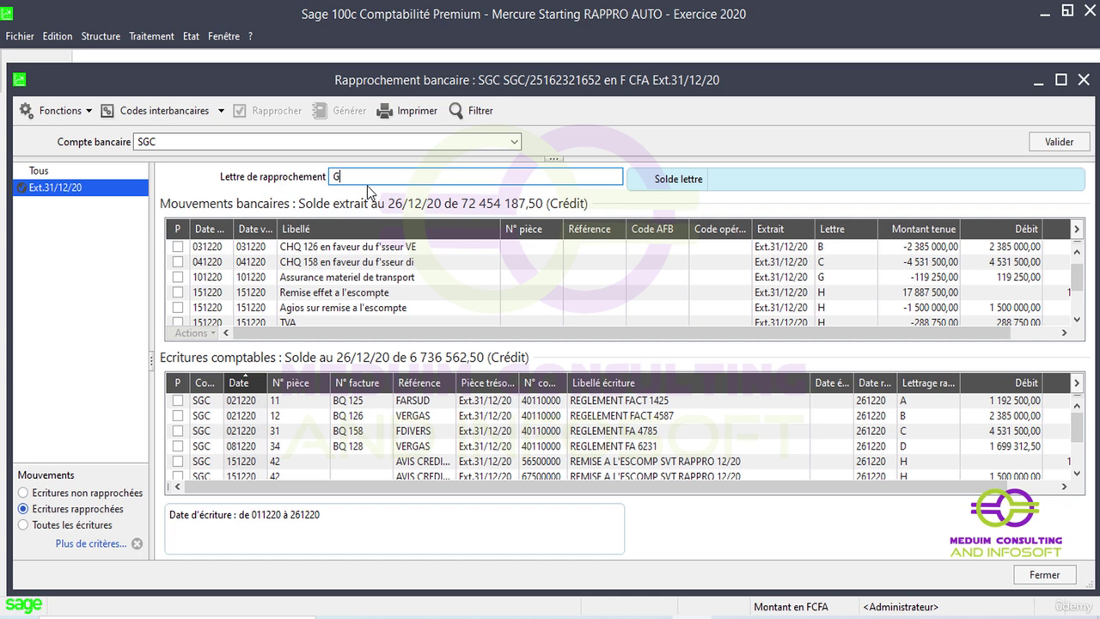
click(350, 280)
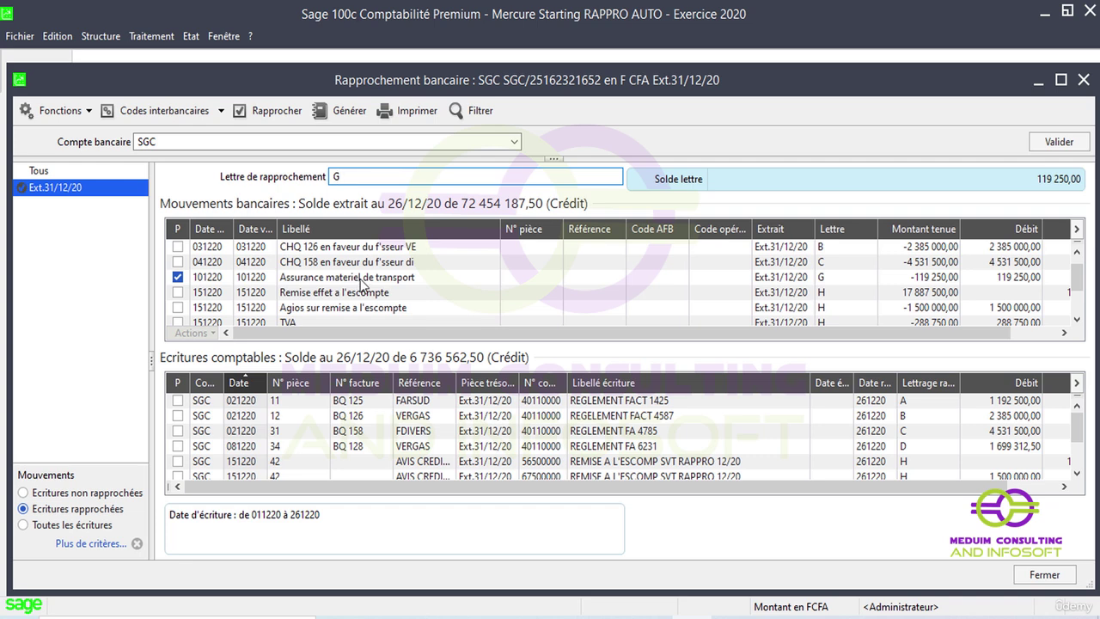
scroll(891, 459, down, 2)
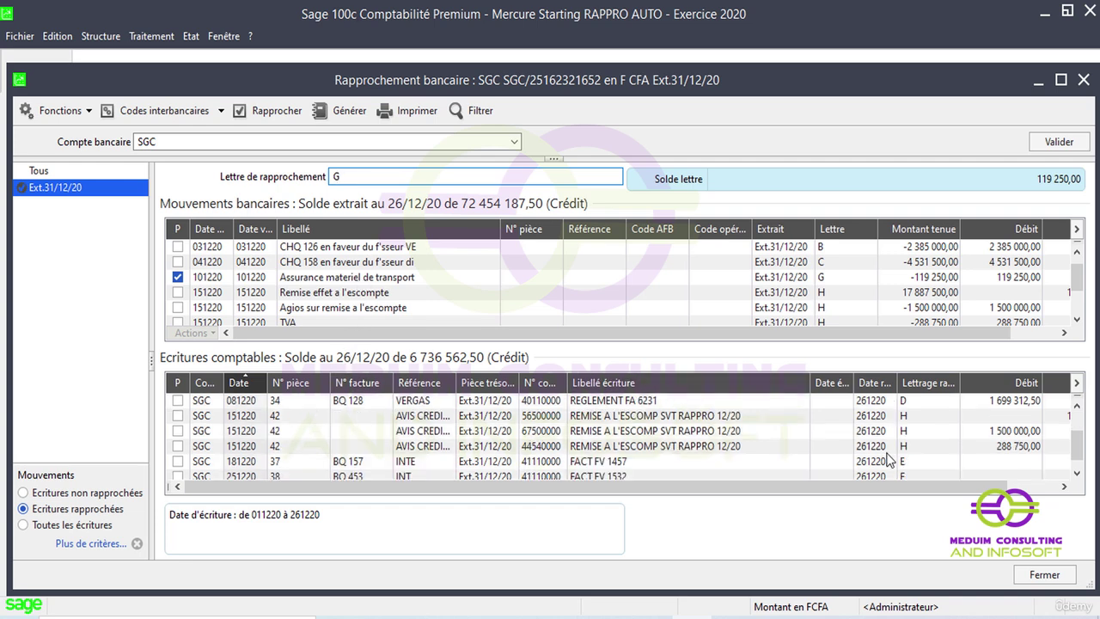
scroll(904, 461, up, 2)
scroll(904, 462, down, 2)
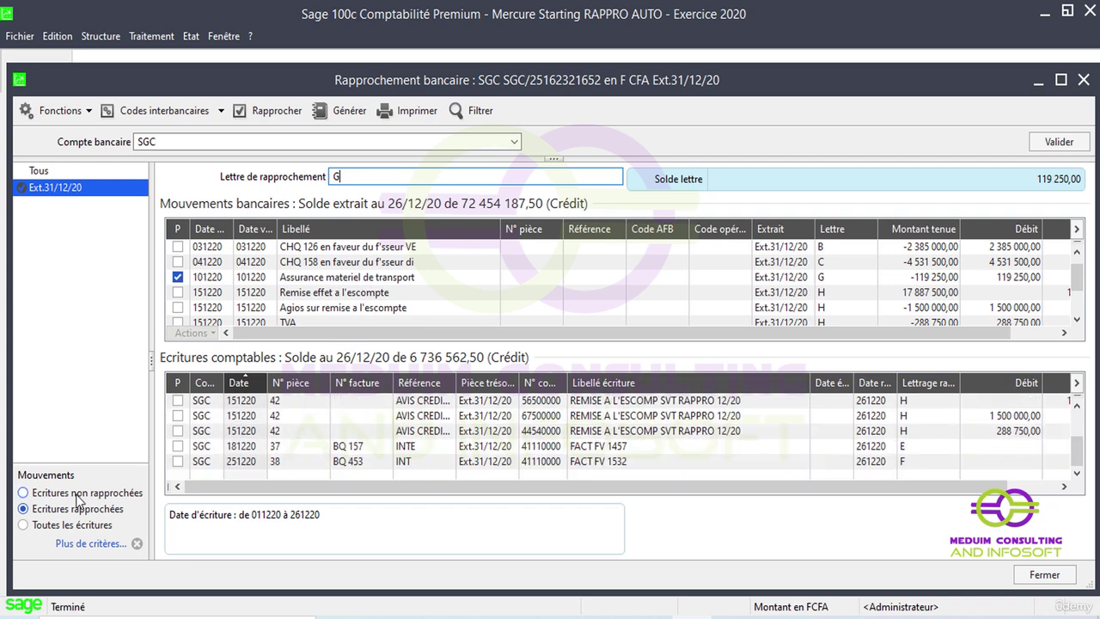
click(93, 494)
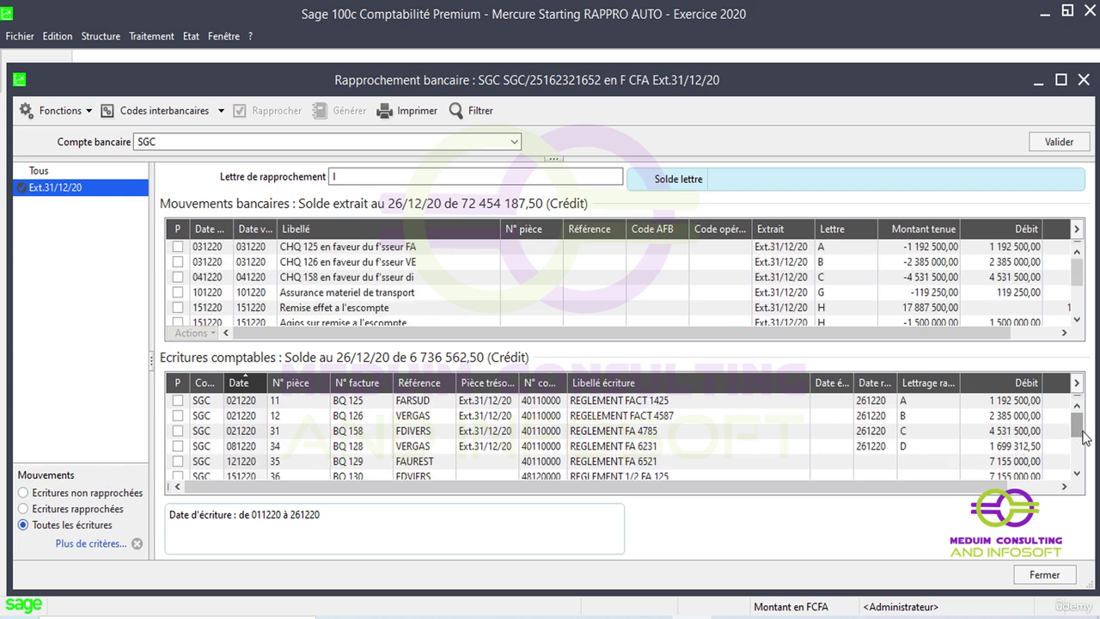
drag(1077, 427, 1080, 445)
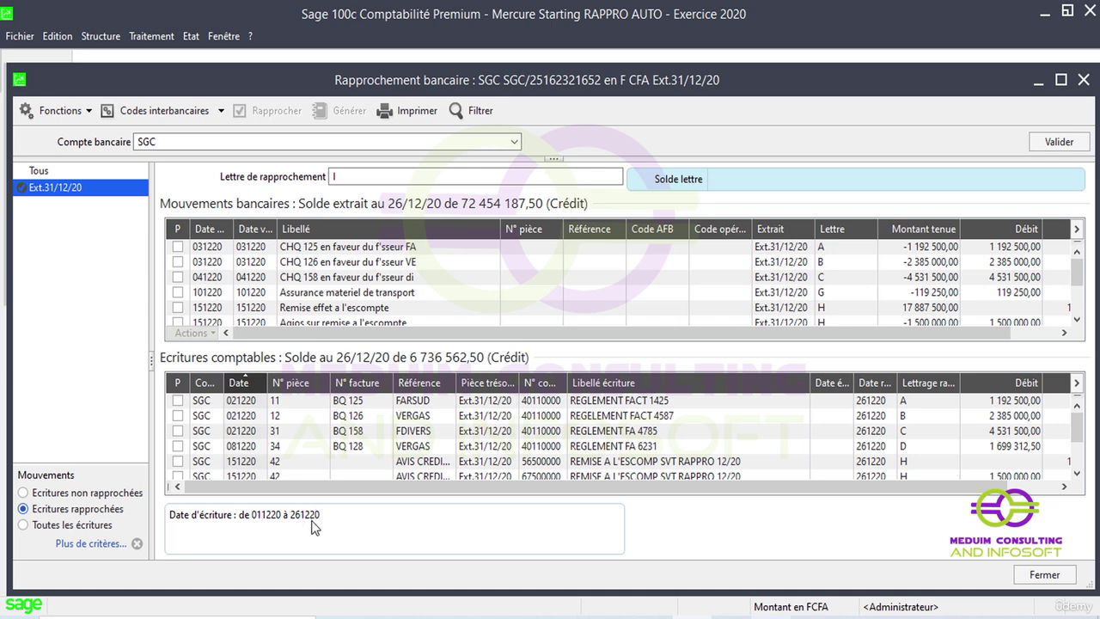
Step: Open the SGC journal for déc.20 and bring the insurance entry lines into view
click(151, 36)
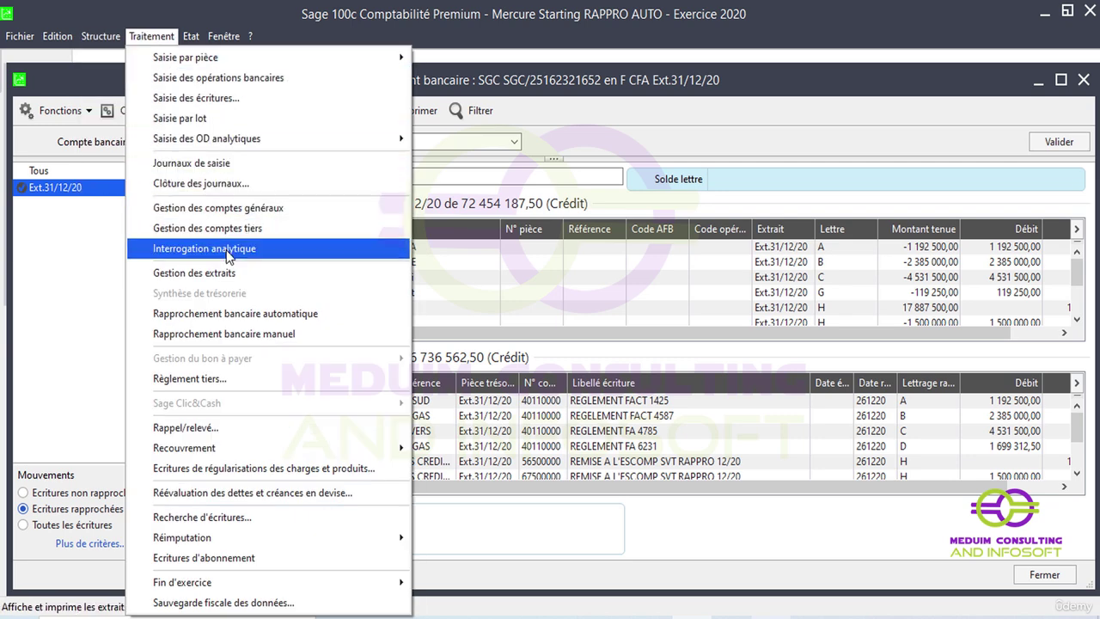
click(215, 104)
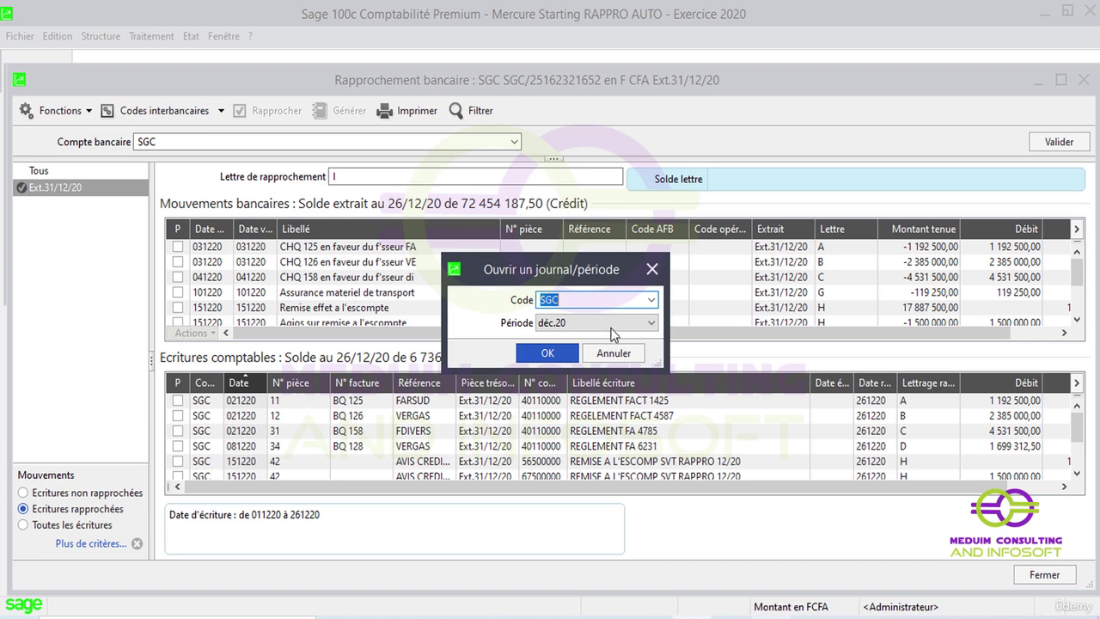
click(547, 353)
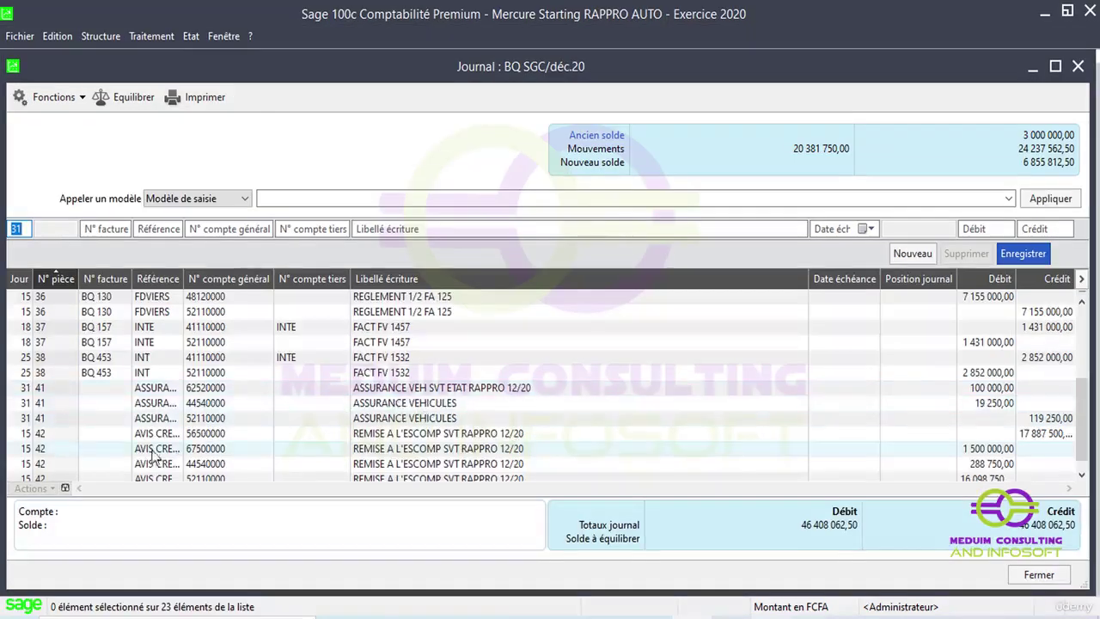
scroll(1075, 461, down, 1)
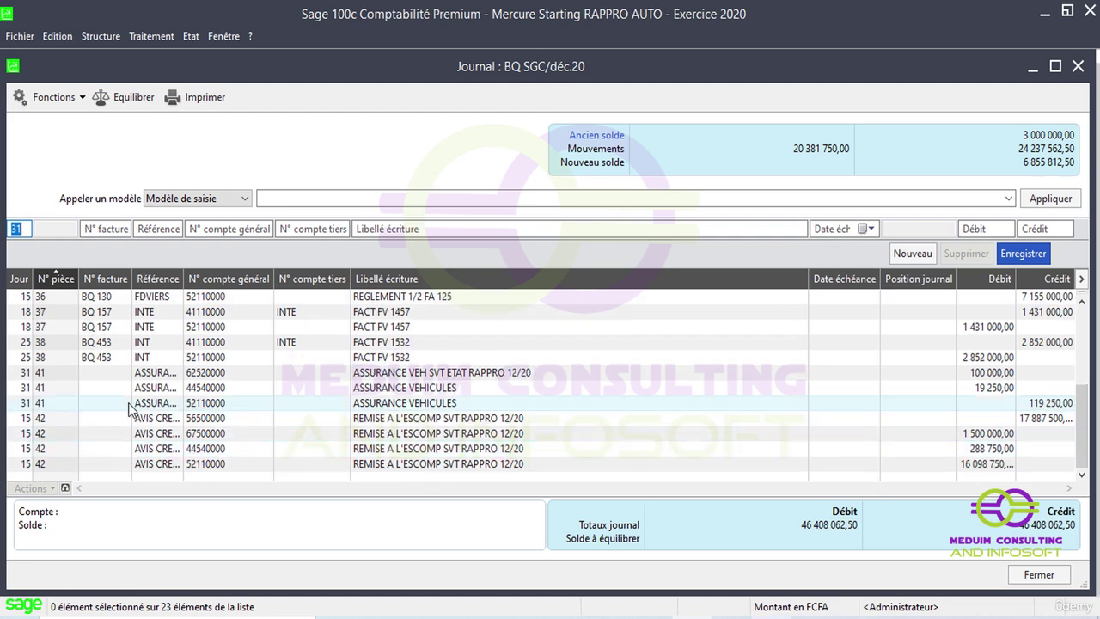
Step: Set the day of the insurance entry (piece 41) to 25 on all its lines, save it and close the journal
click(28, 375)
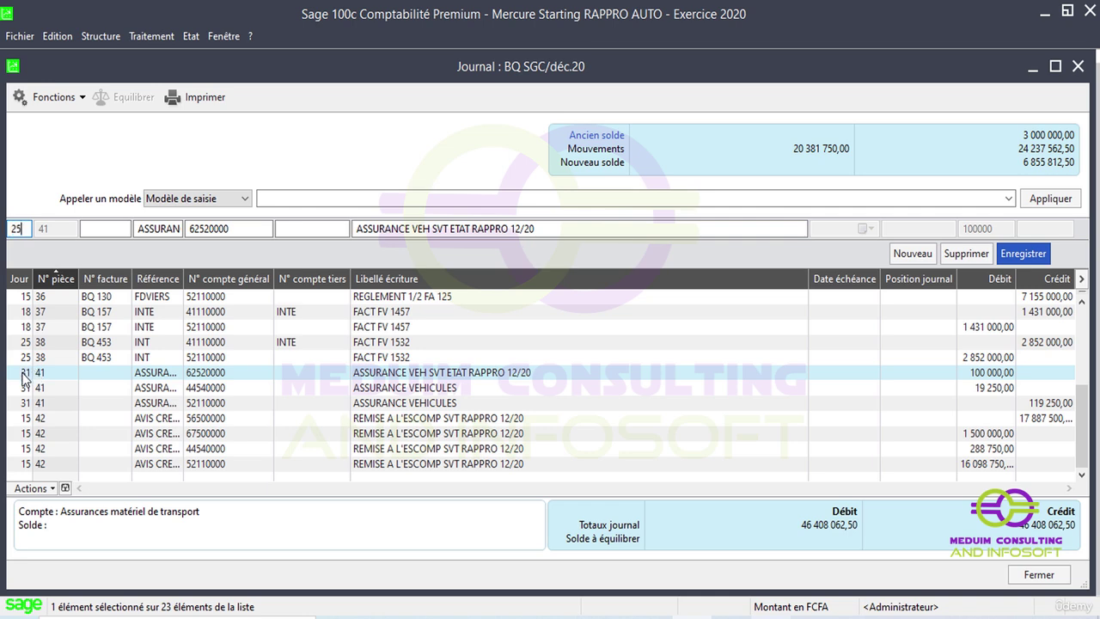
key(Tab)
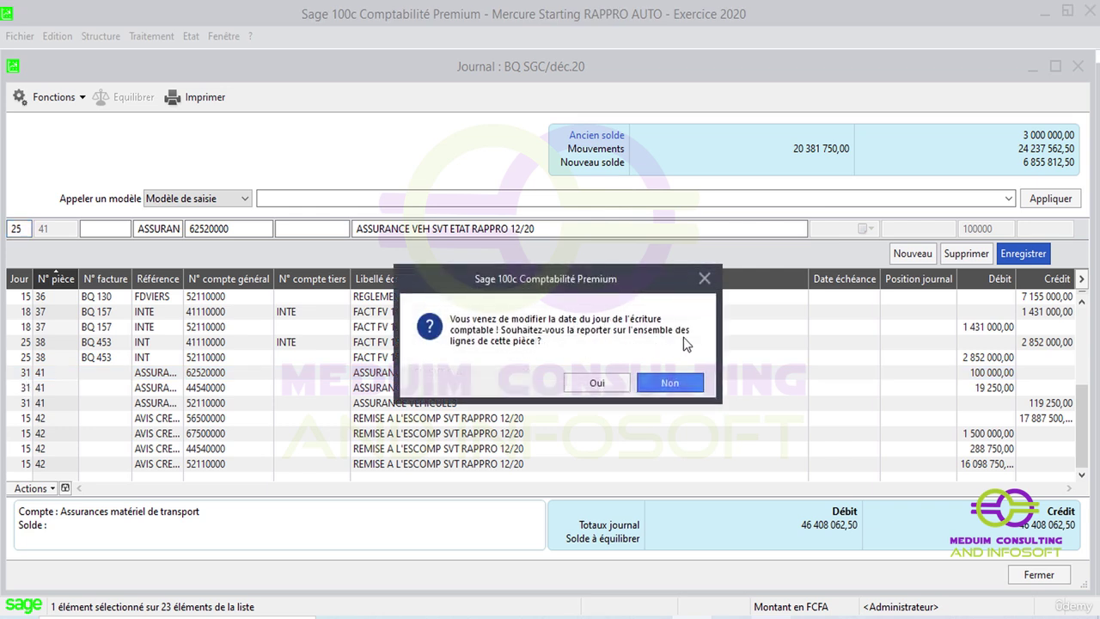
click(606, 384)
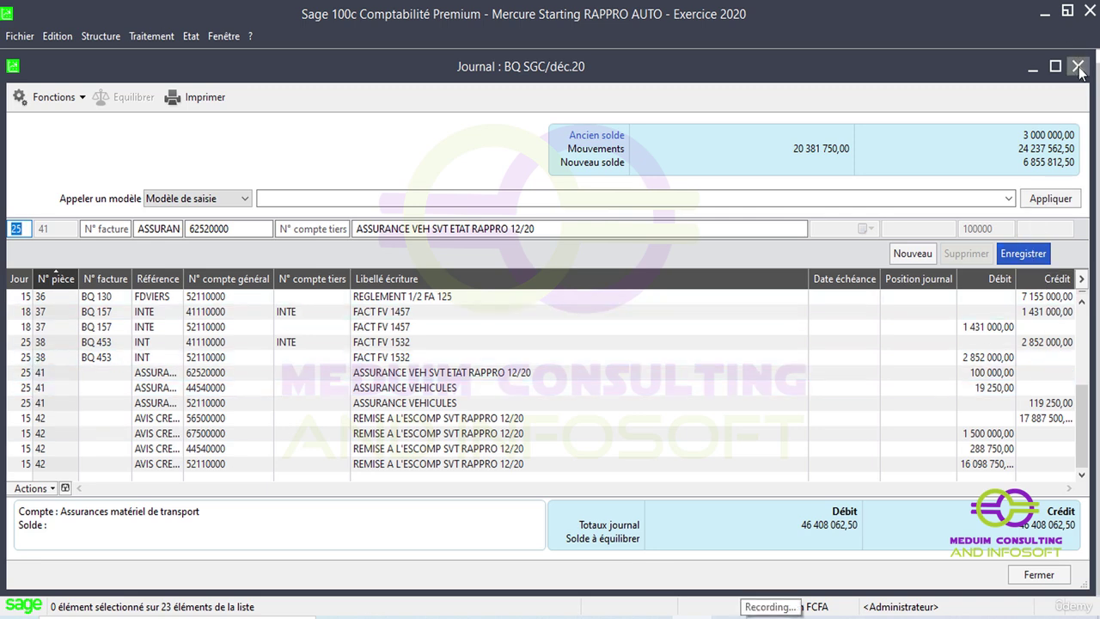
key(Escape)
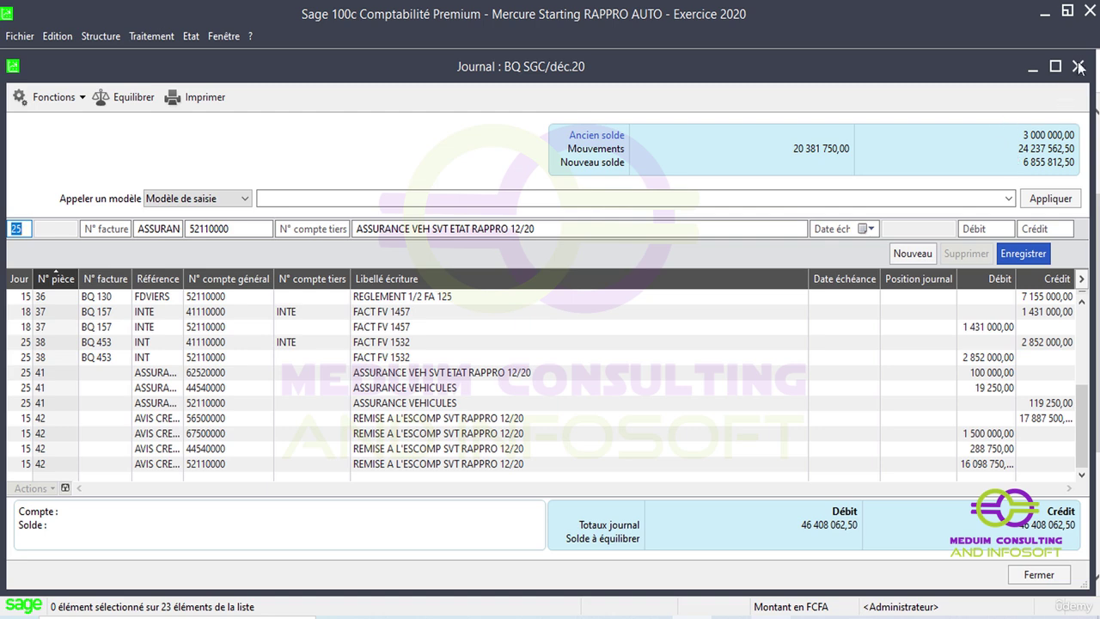
click(1079, 67)
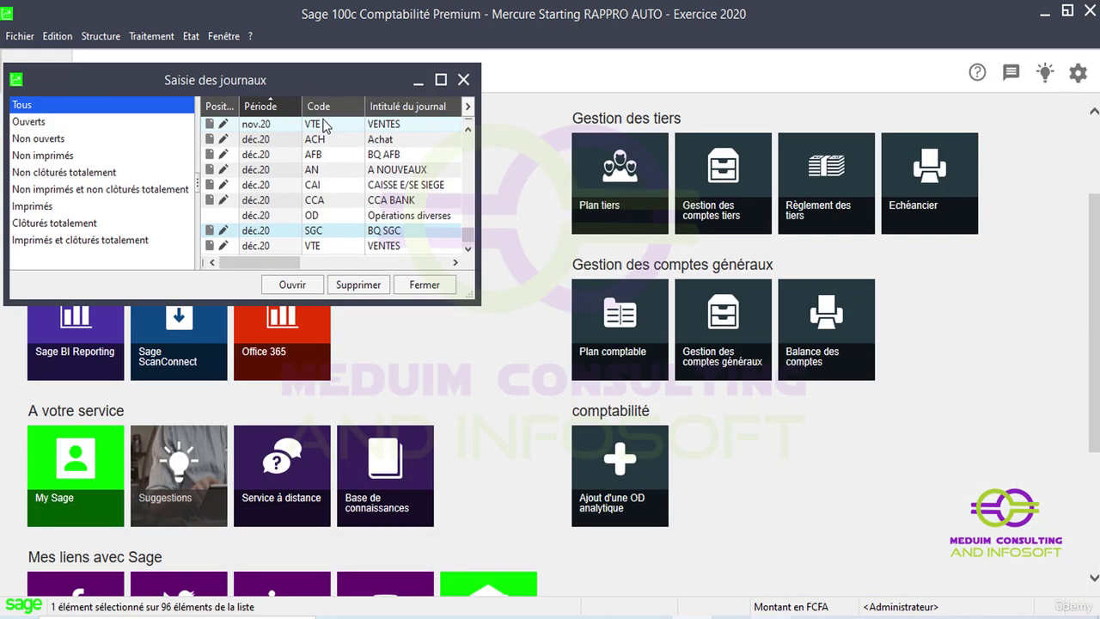
Step: Open the automatic bank reconciliation again and select the SGC bank account
click(152, 36)
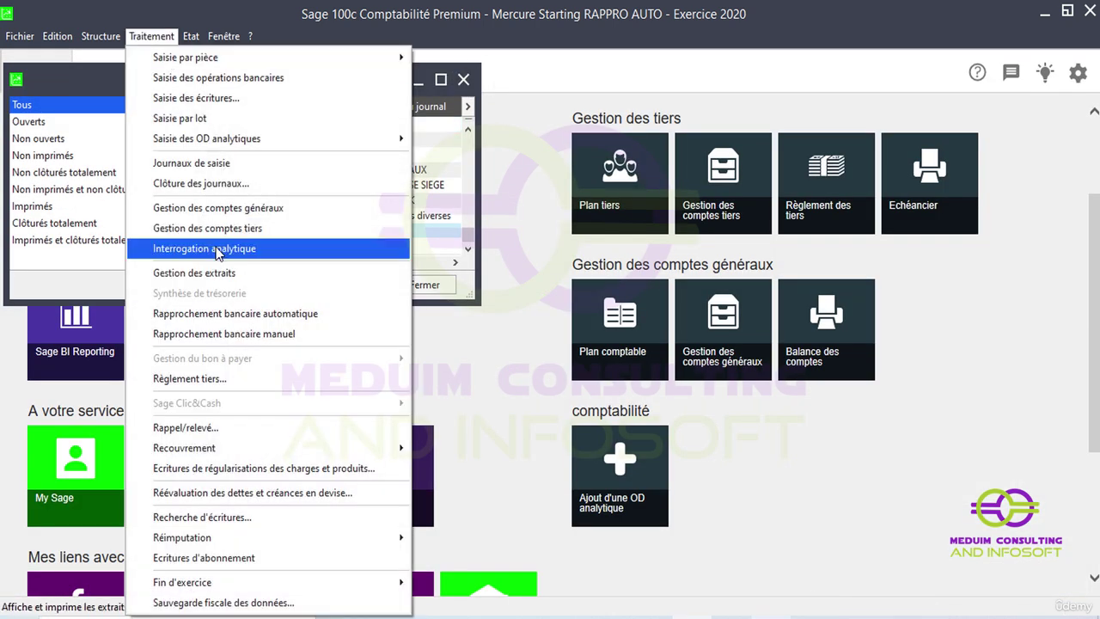
click(245, 314)
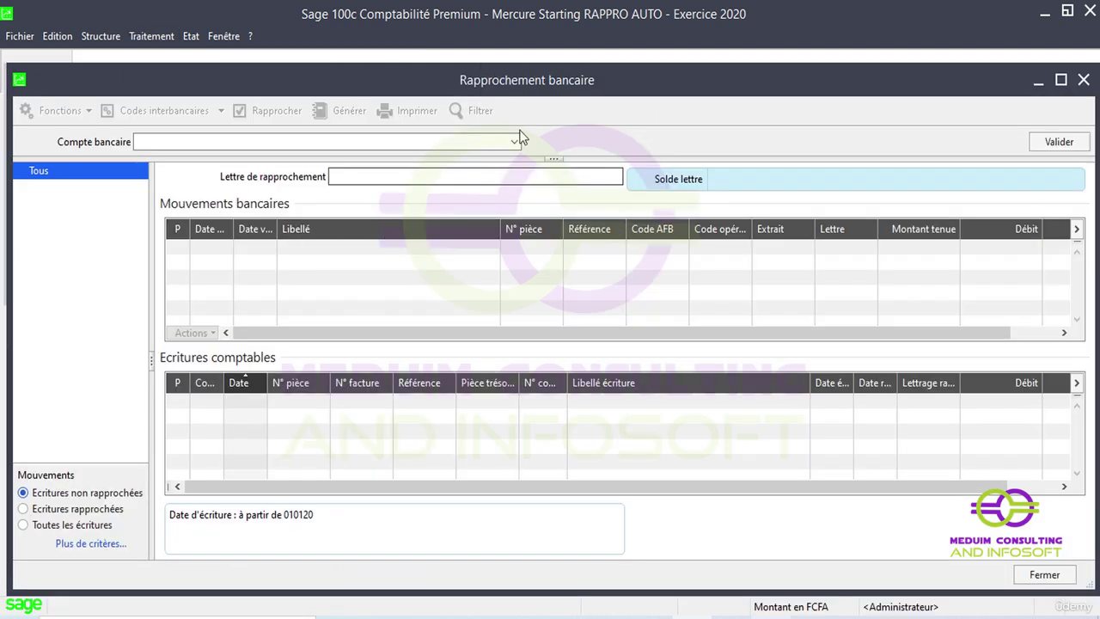
click(515, 141)
click(431, 151)
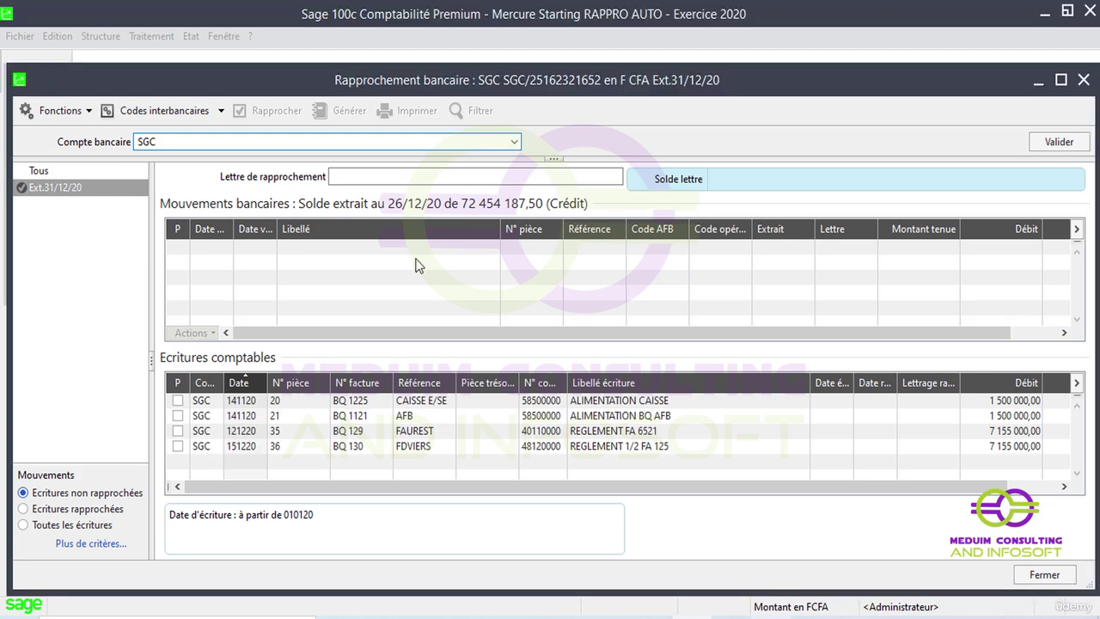
Step: Display the reconciled entries and mark the bank movement "Assurance materiel de transport" with both insurance lines of piece 41
click(23, 508)
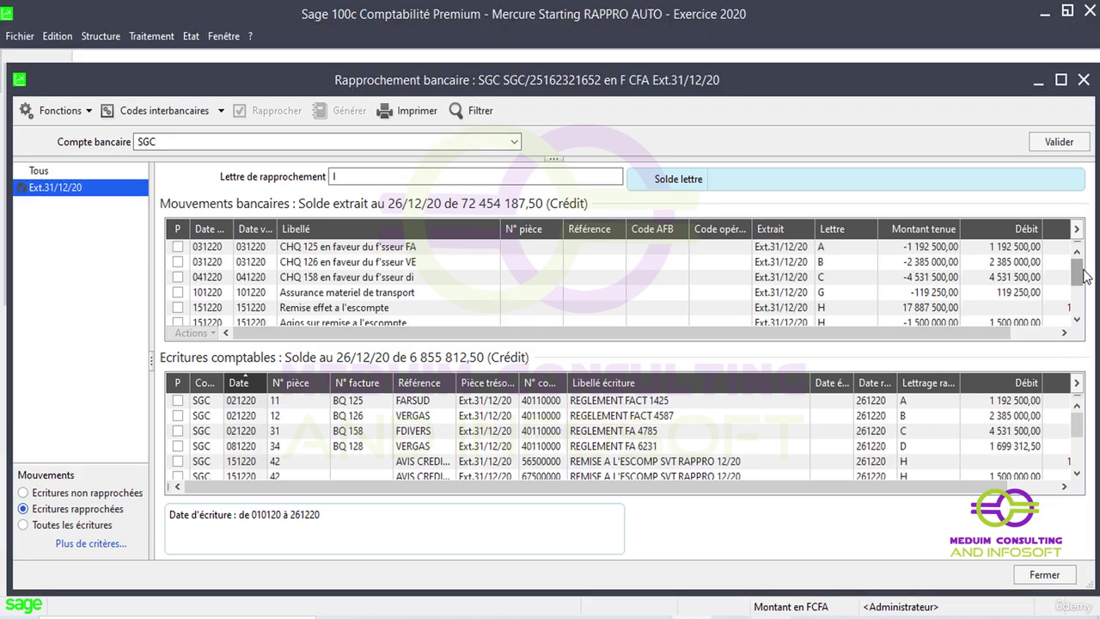
drag(1080, 271, 1082, 247)
click(178, 293)
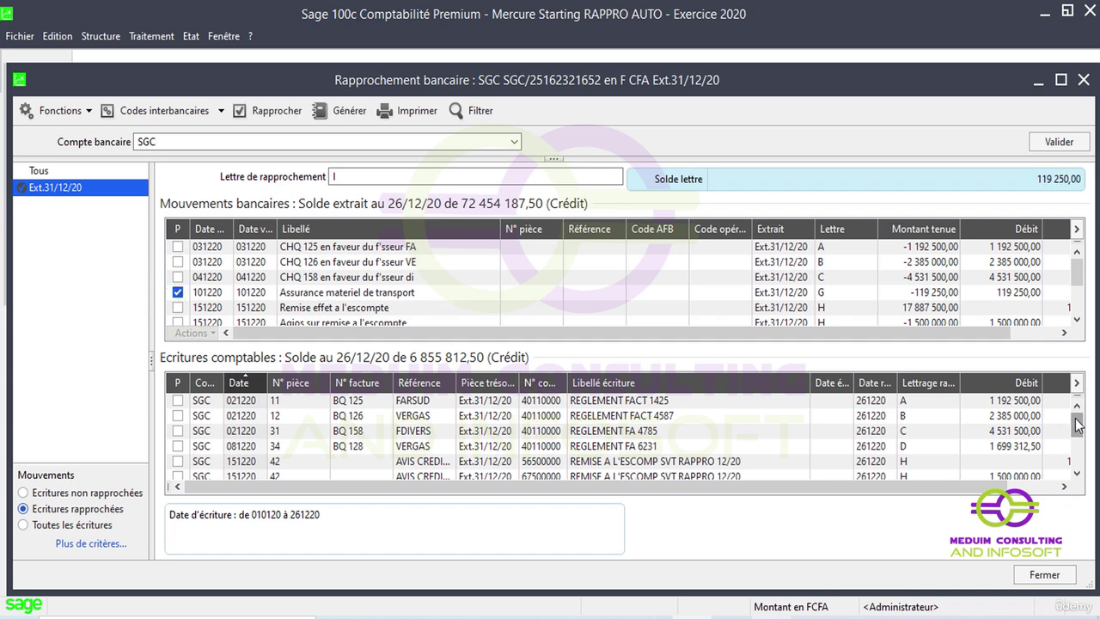
drag(1077, 433, 1078, 452)
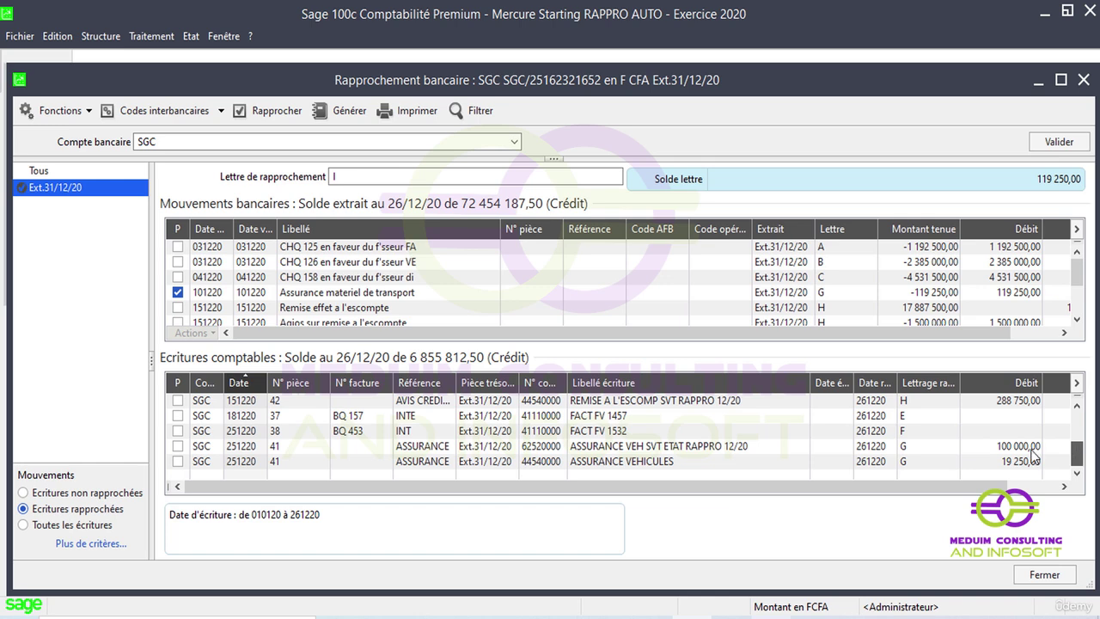
click(867, 451)
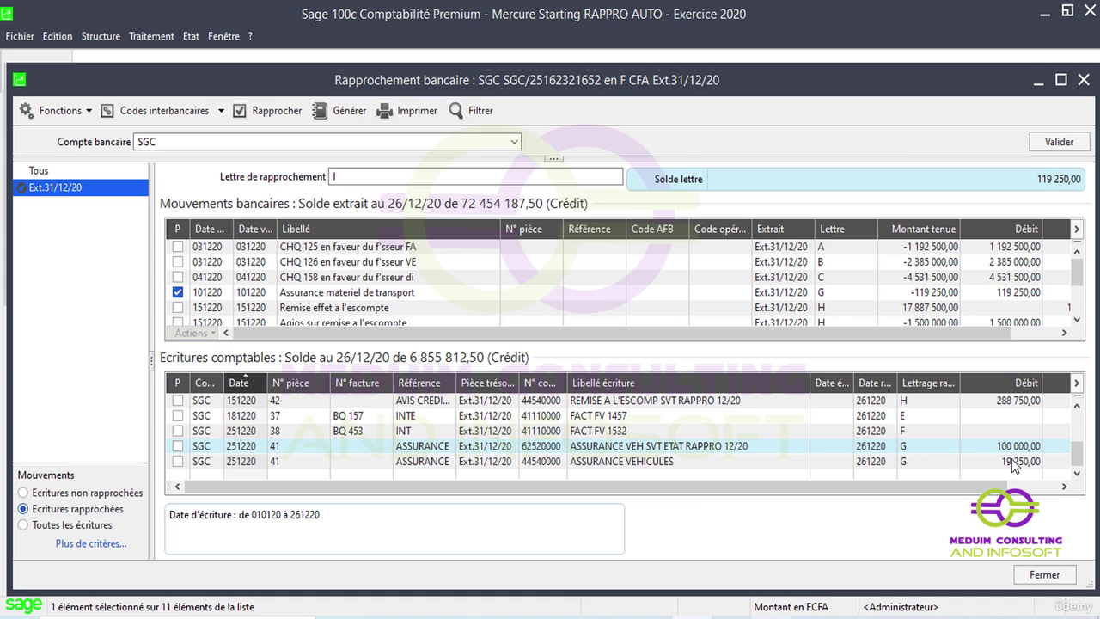
click(178, 446)
click(178, 462)
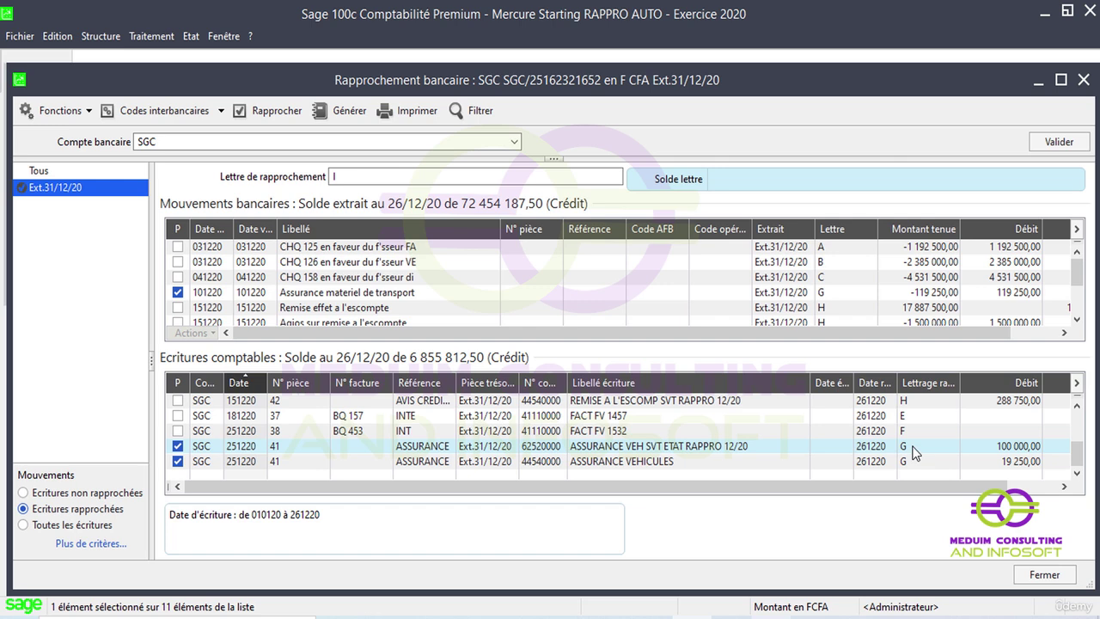
Step: Set the reconciliation letter to G and cancel the bank reconciliation for letters G to G
click(365, 177)
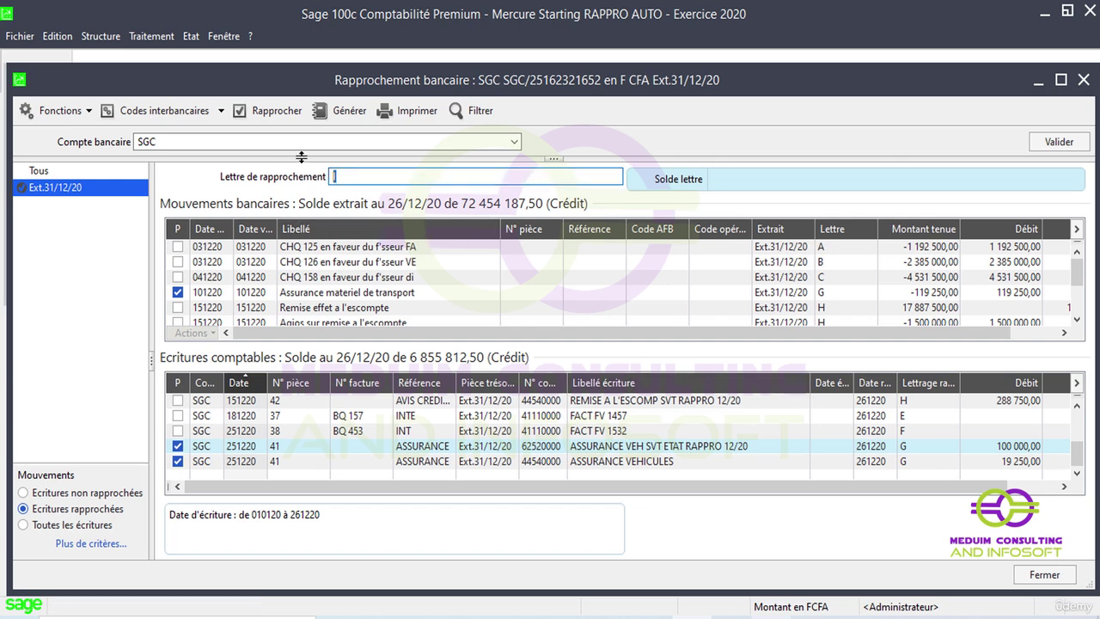
click(90, 112)
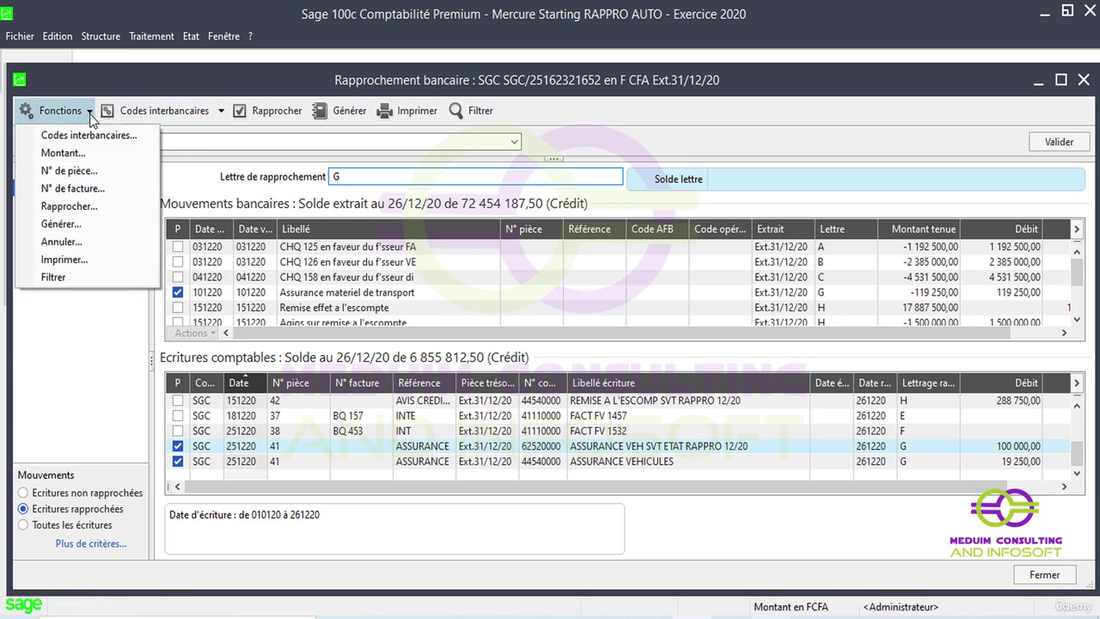
click(75, 243)
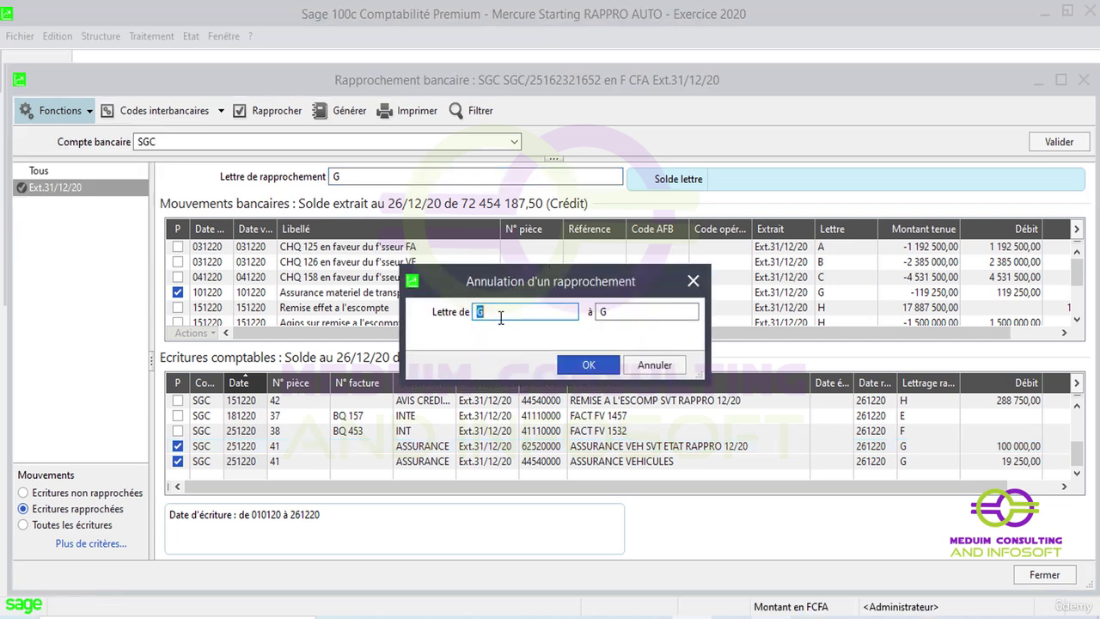
click(583, 368)
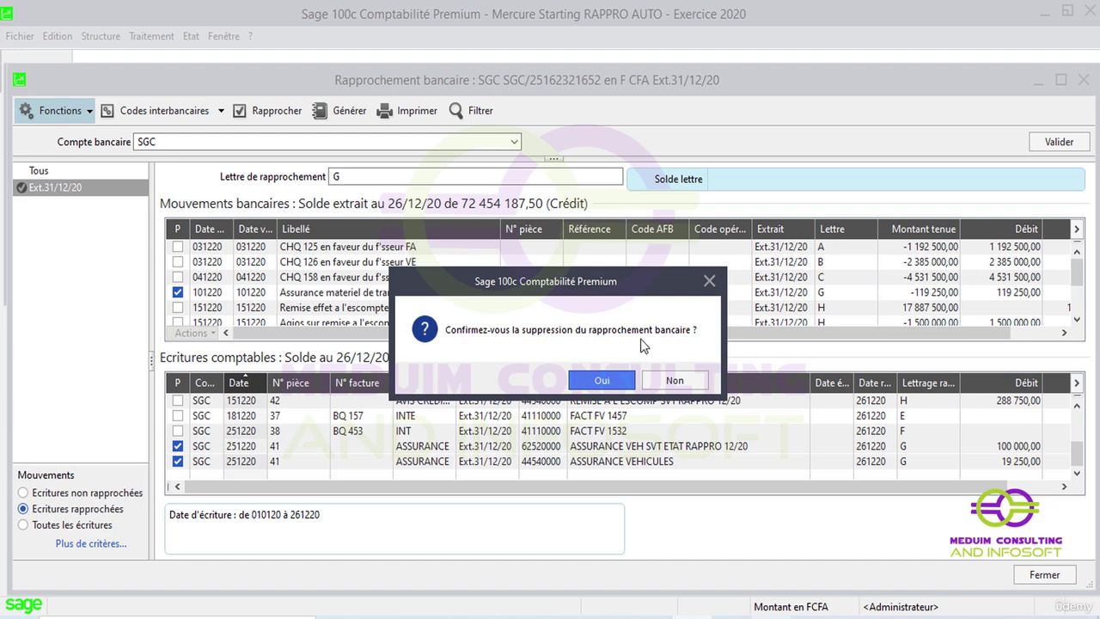
click(598, 379)
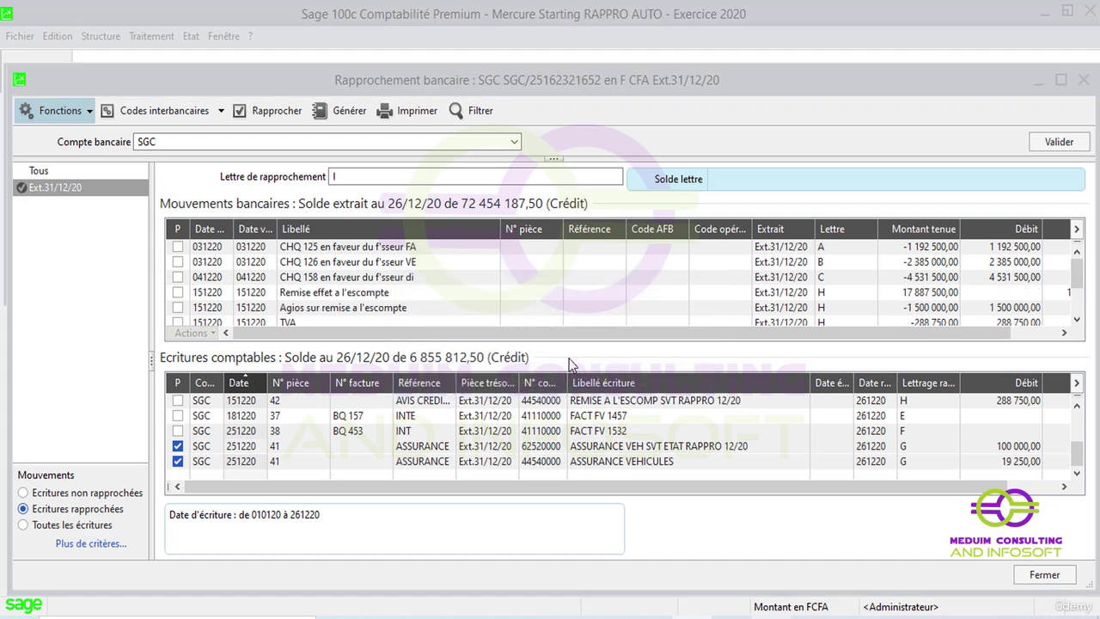
Step: Display the unreconciled entries and reconcile the "Assurance materiel de transport" movement with both insurance lines of piece 41
click(100, 495)
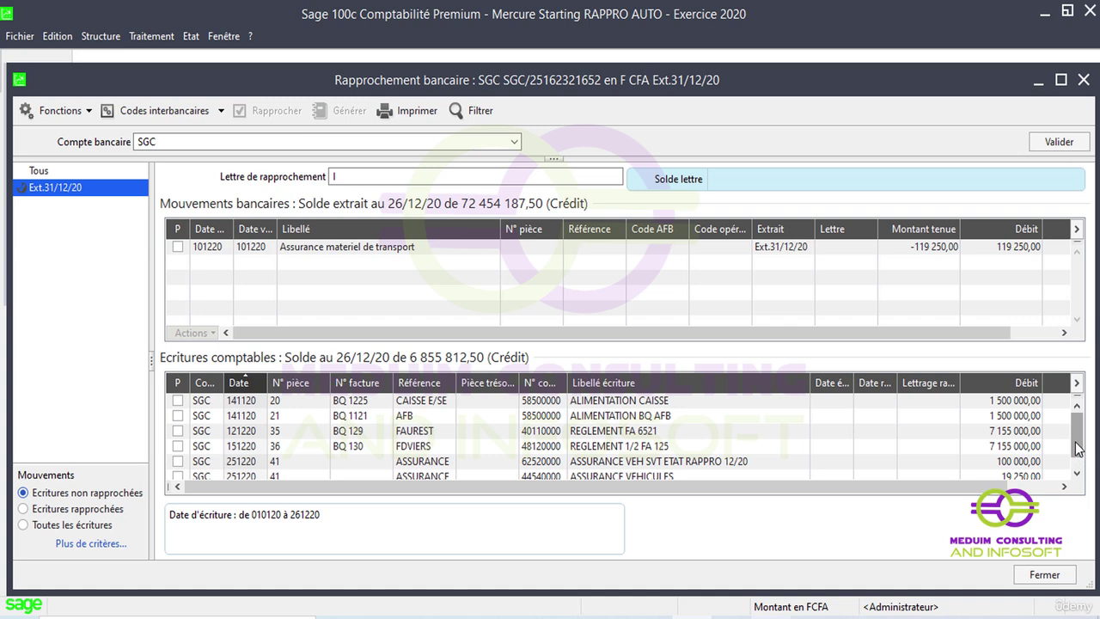
scroll(1078, 449, down, 1)
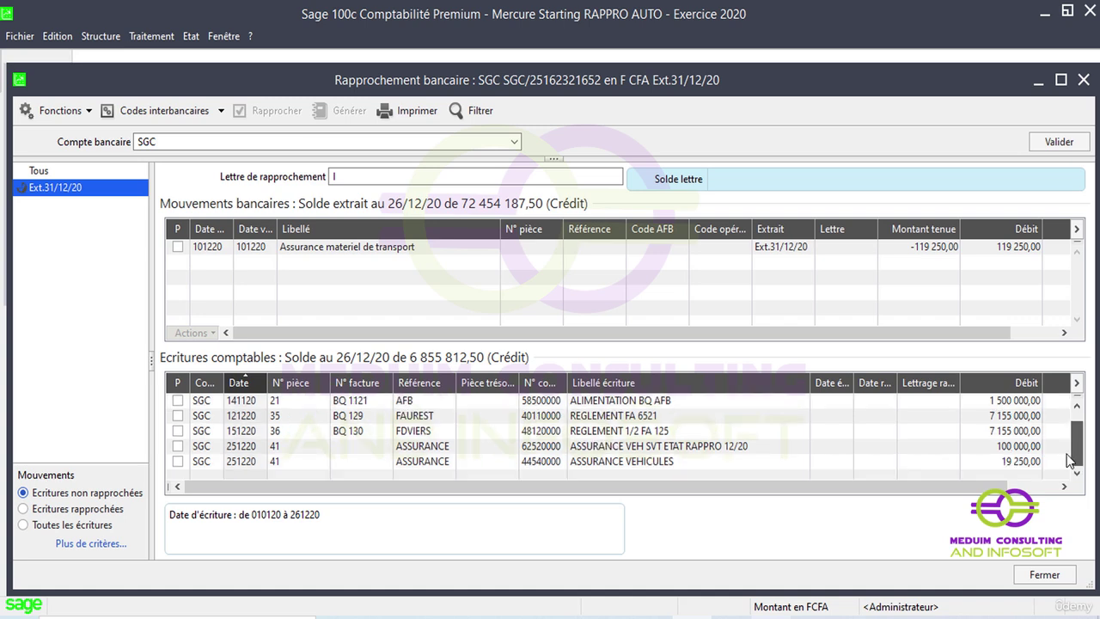
click(178, 248)
click(177, 446)
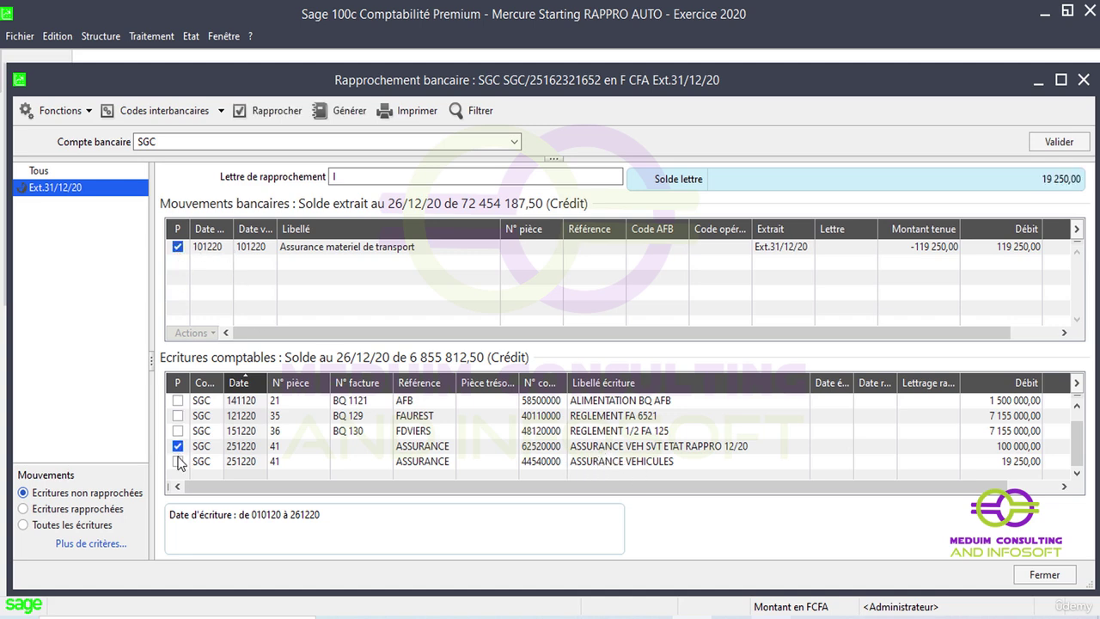
click(178, 462)
click(271, 113)
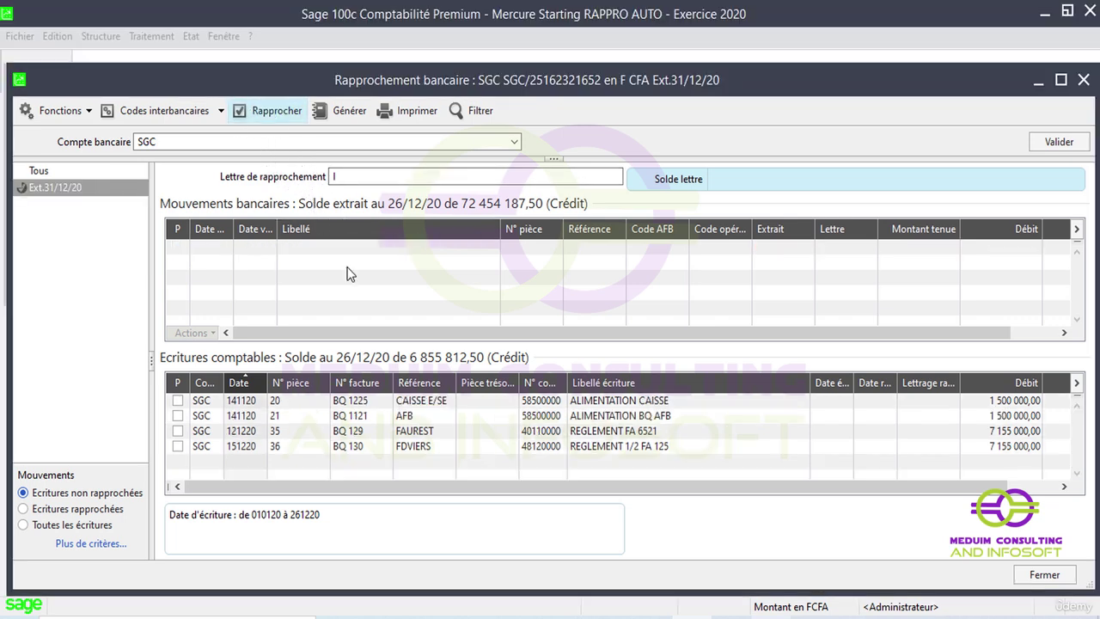